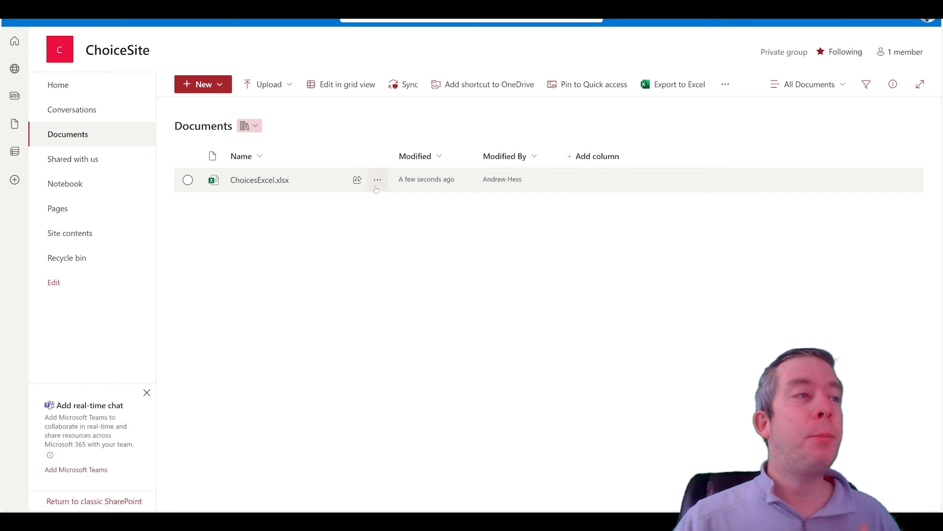
Open ChoicesExcel.xlsx from the ChoiceSite Documents library in the desktop Excel app and enlarge its window
click(376, 183)
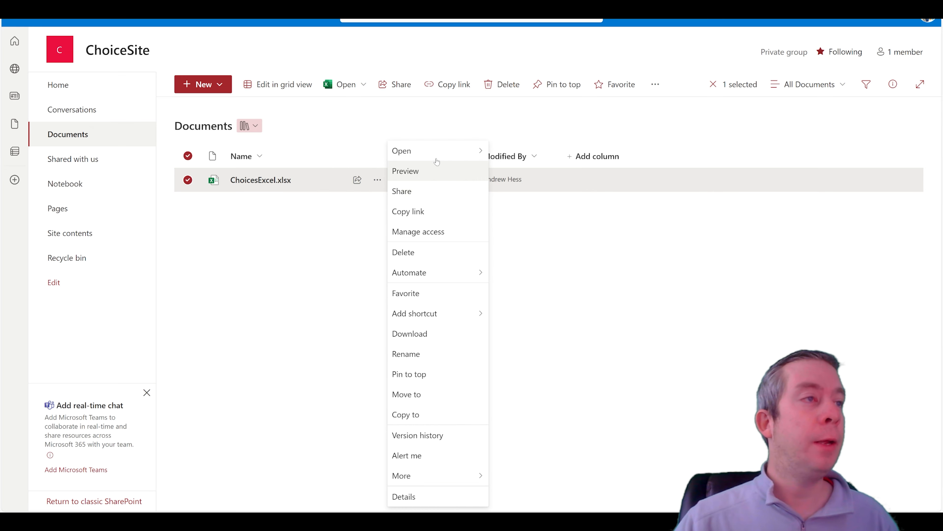
mouse_move(438, 155)
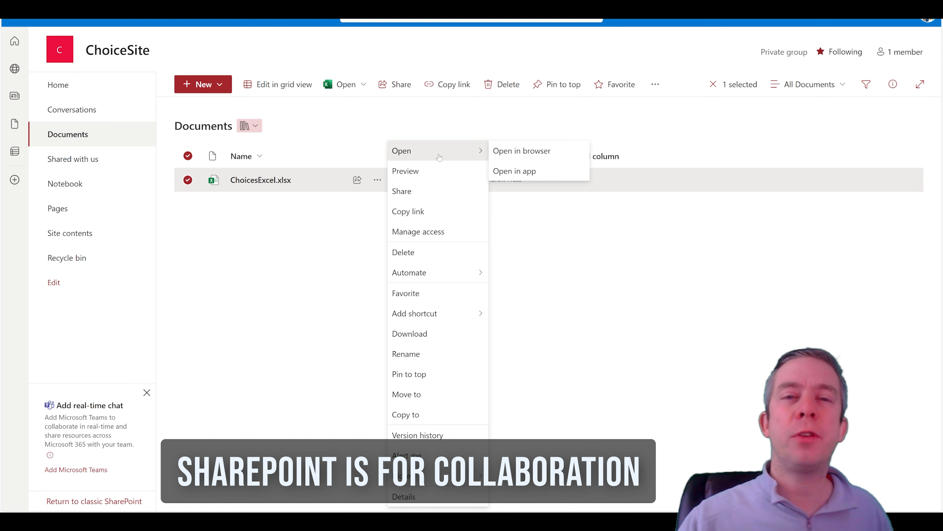
click(514, 171)
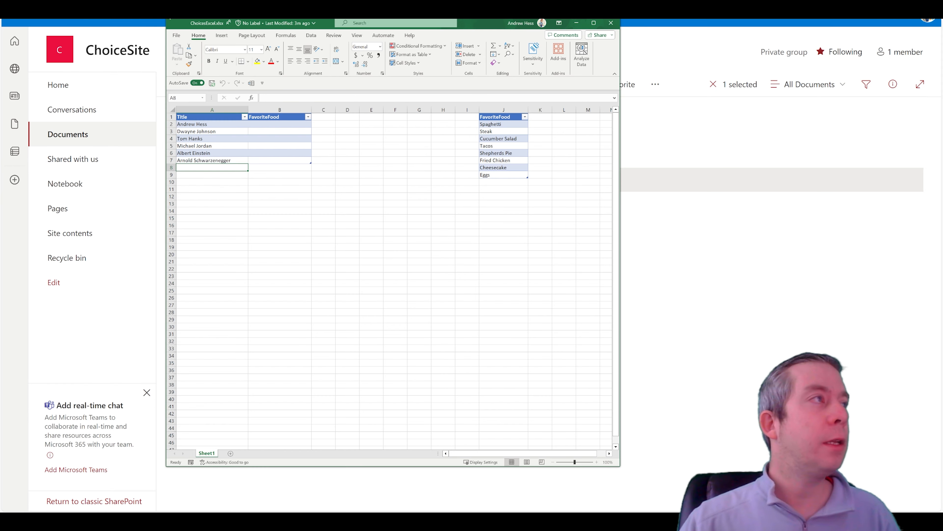
drag(167, 16, 16, 17)
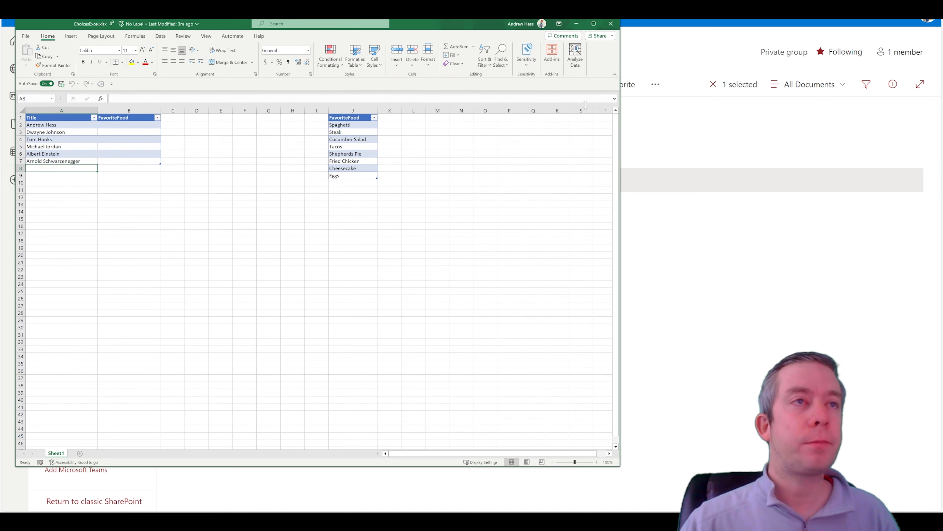
drag(620, 103, 941, 106)
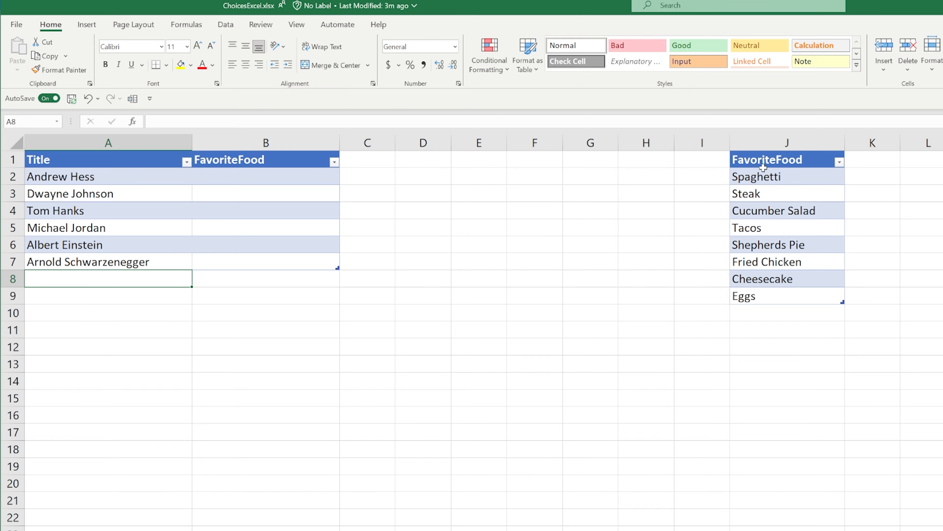
Start data validation for column B, FavoriteFood, and set it to allow a List
drag(763, 167, 756, 298)
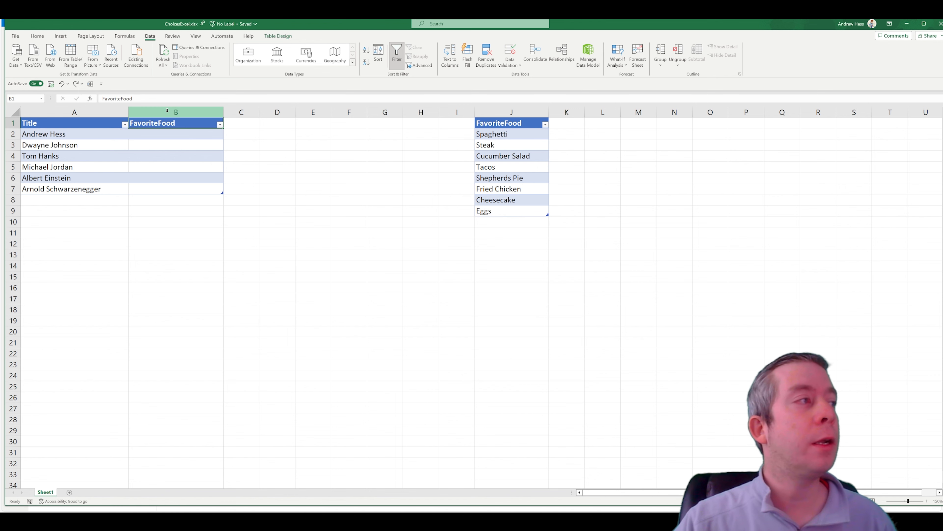
click(167, 110)
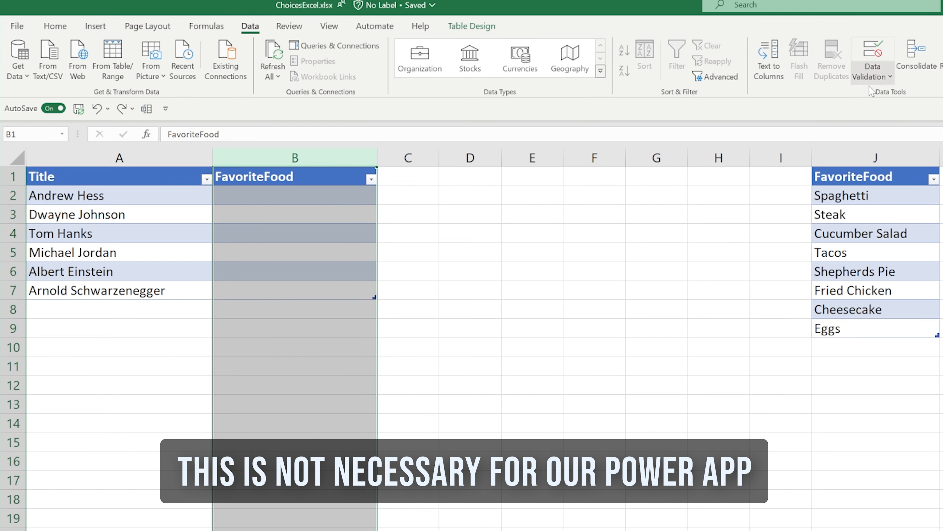
click(872, 77)
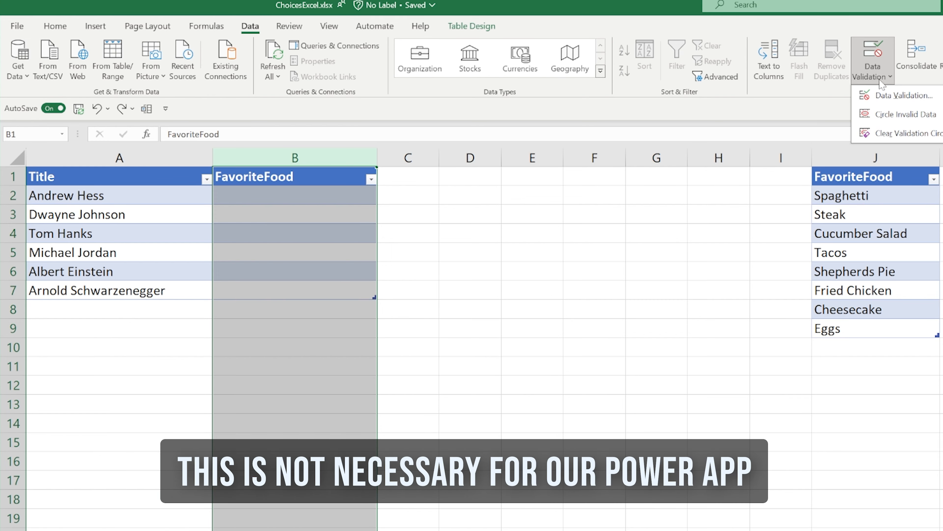
click(904, 95)
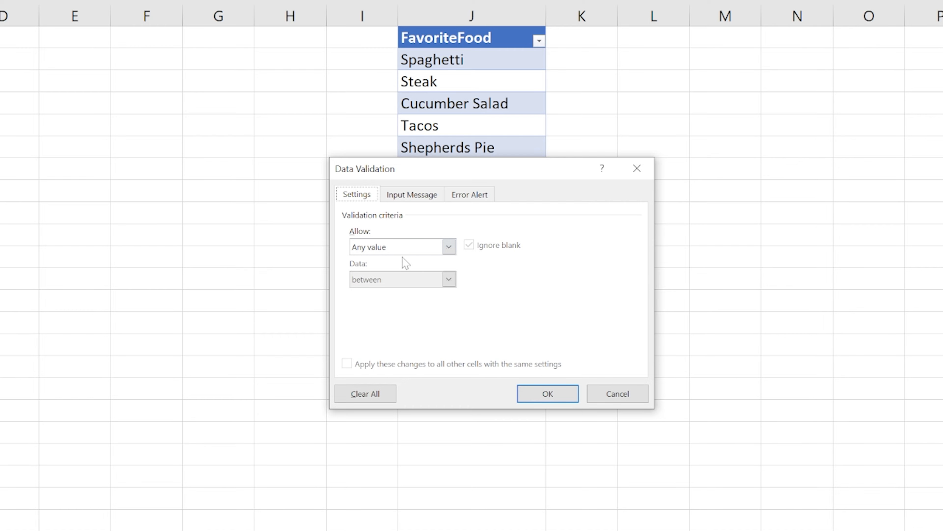
click(813, 358)
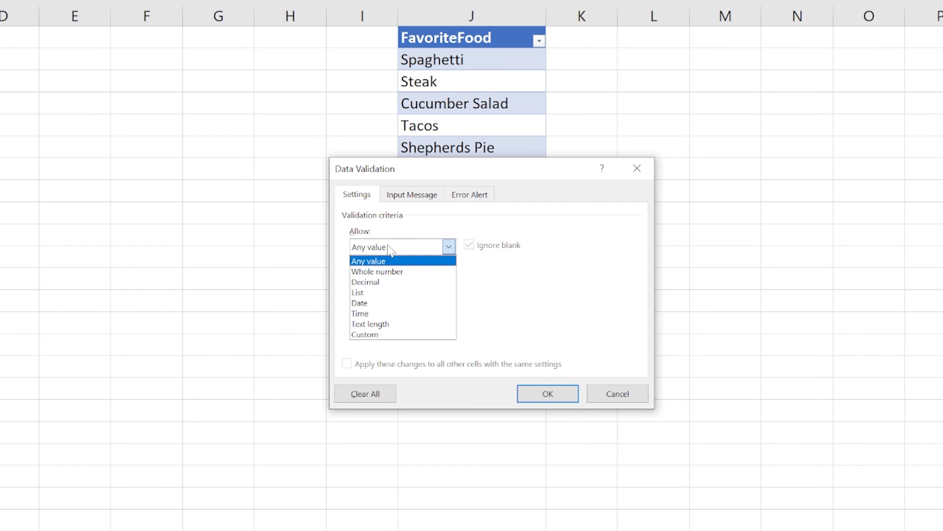
click(373, 292)
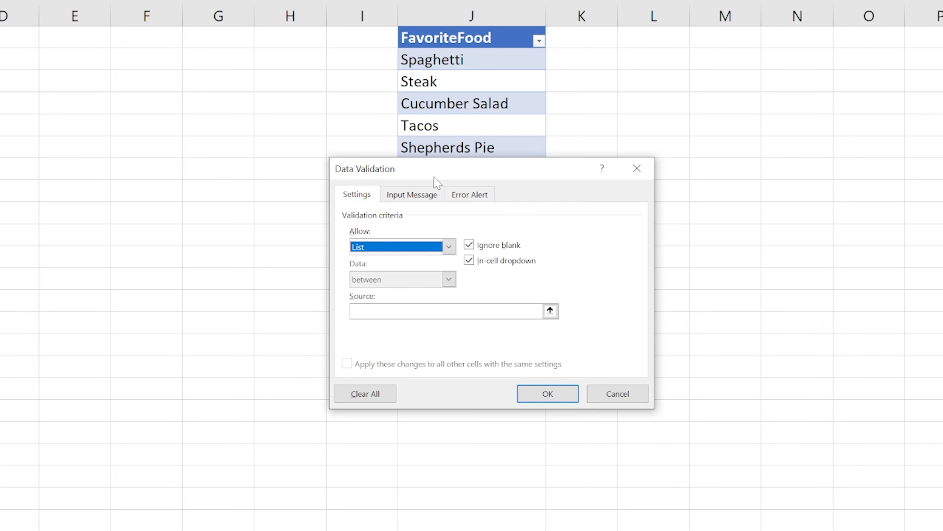
Set the validation list's source to the foods in J2:J9 and apply the rule
drag(435, 177, 89, 144)
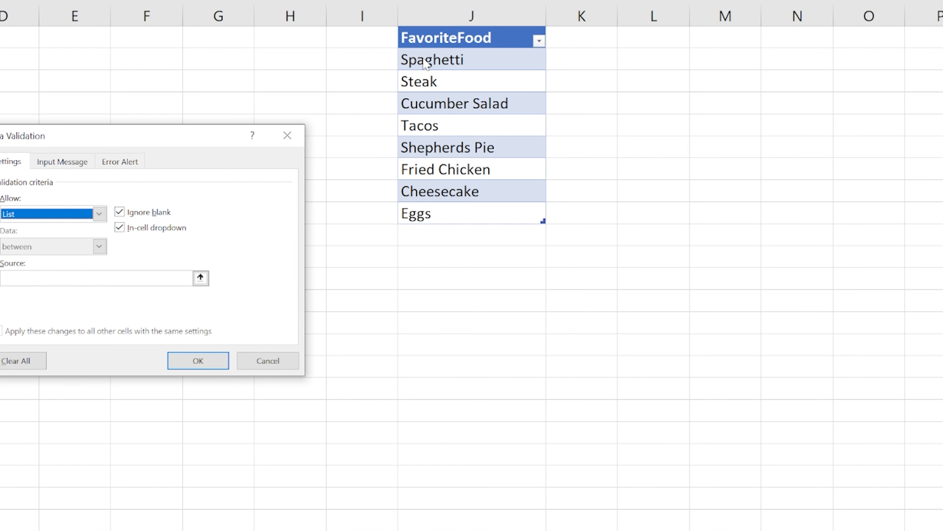
click(201, 277)
drag(416, 59, 416, 212)
key(Return)
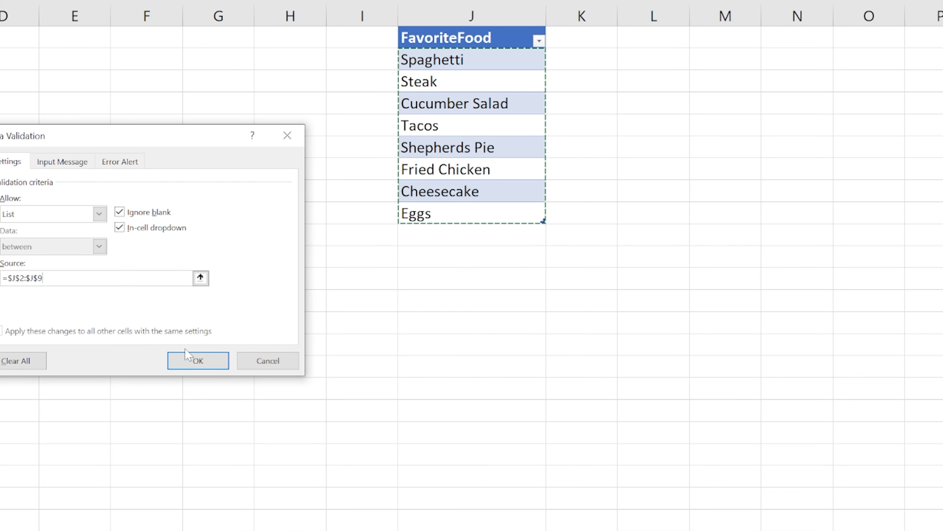
click(196, 360)
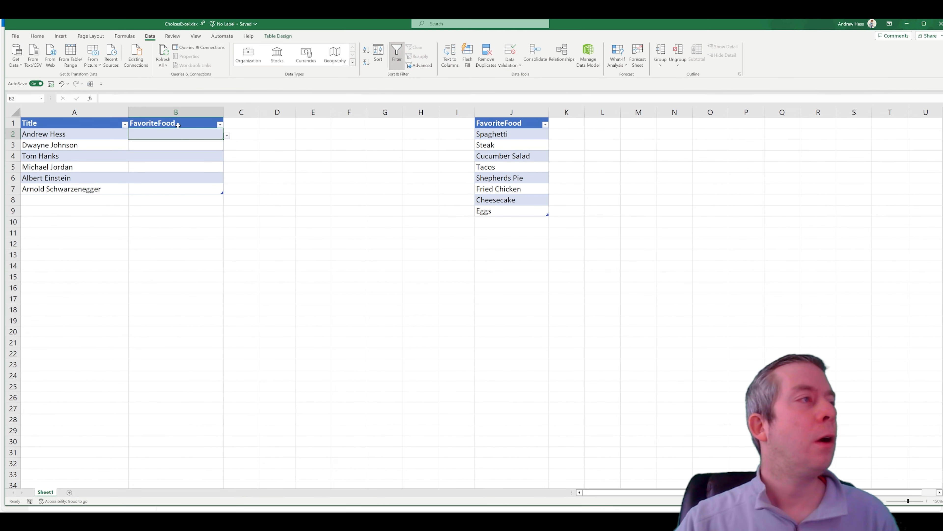
Choose Shepherds Pie in B2 and Steak in B3 from the FavoriteFood dropdown
click(176, 135)
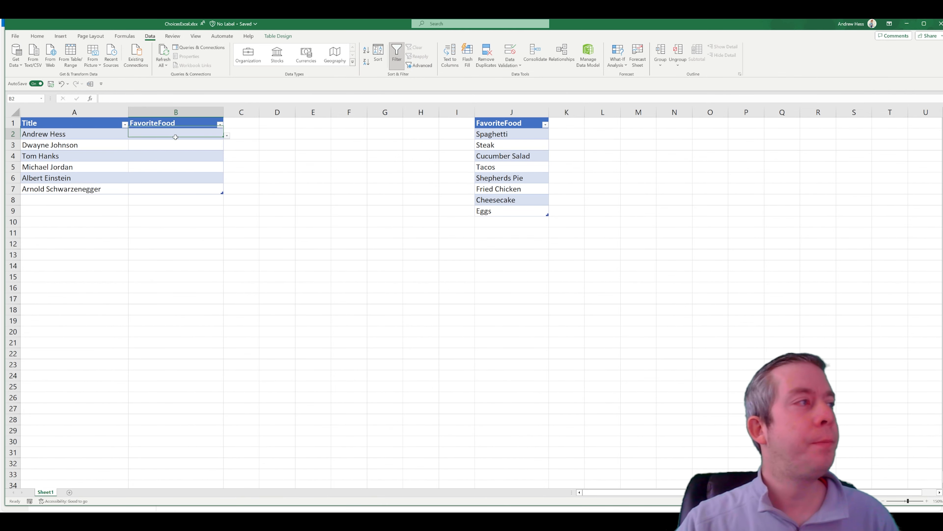
click(226, 136)
key(Down)
key(Down)
key(Down)
key(Down)
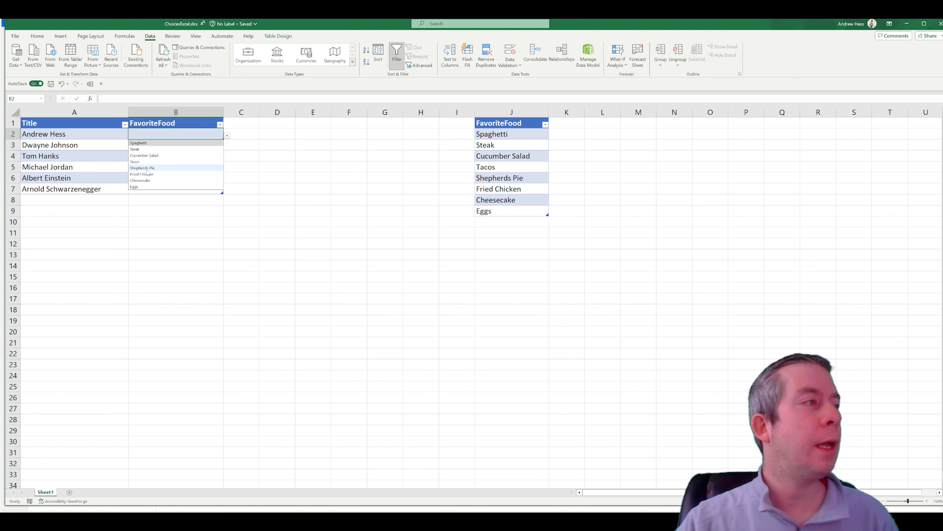
key(Return)
key(Return)
click(227, 147)
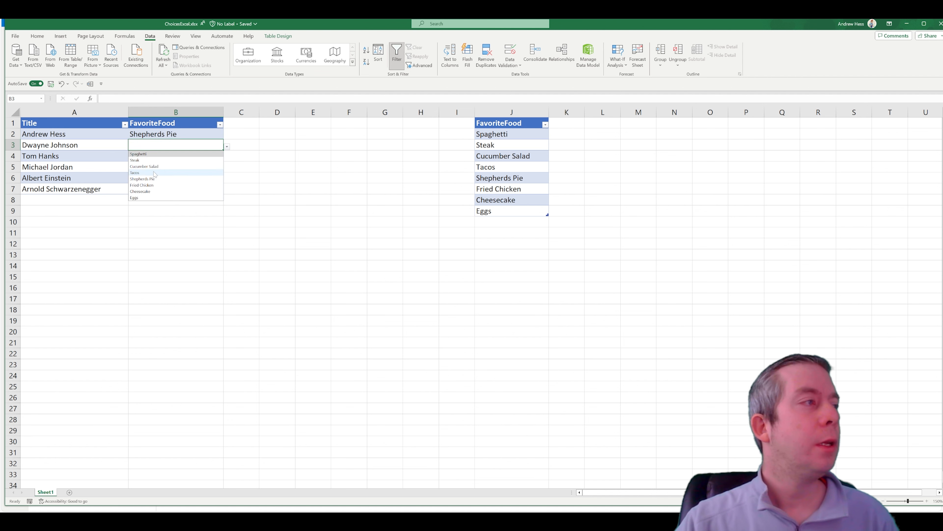
click(148, 160)
Choose Cheesecake in B4 and Eggs in B5 from the FavoriteFood dropdown
click(152, 159)
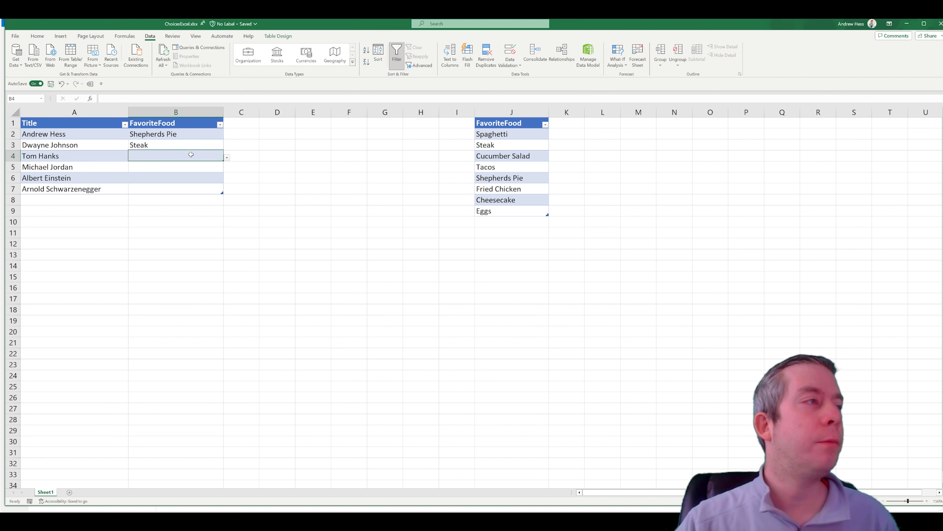
click(227, 158)
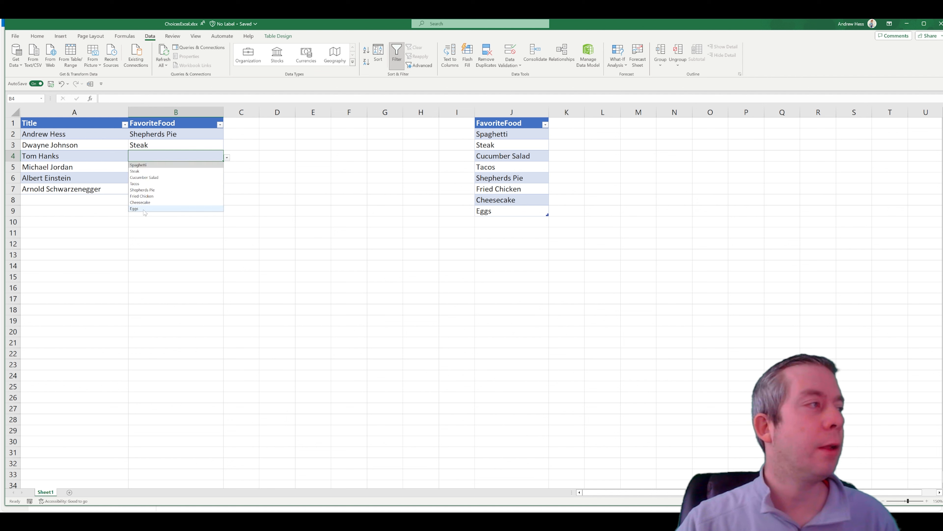
click(141, 202)
click(193, 166)
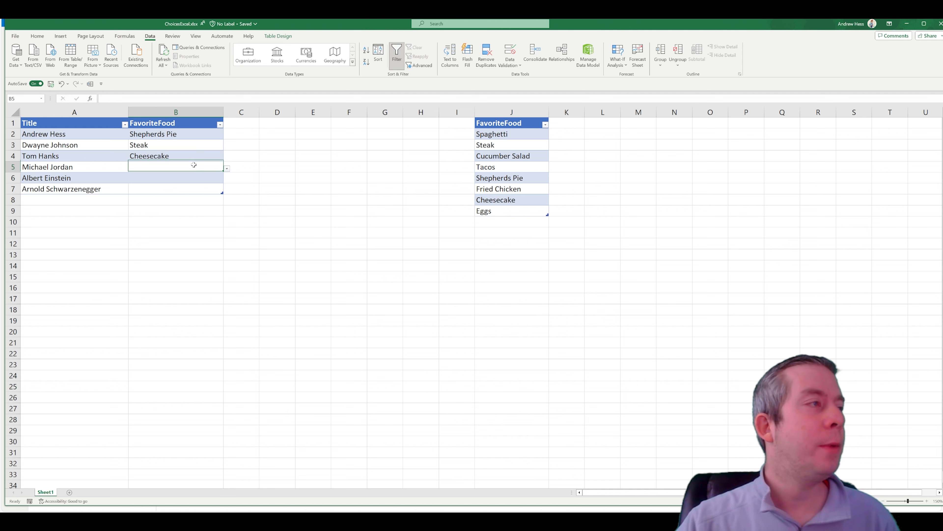
click(227, 168)
click(137, 219)
Choose Fried Chicken in B6 and Tacos in B7 from the FavoriteFood dropdown
click(156, 179)
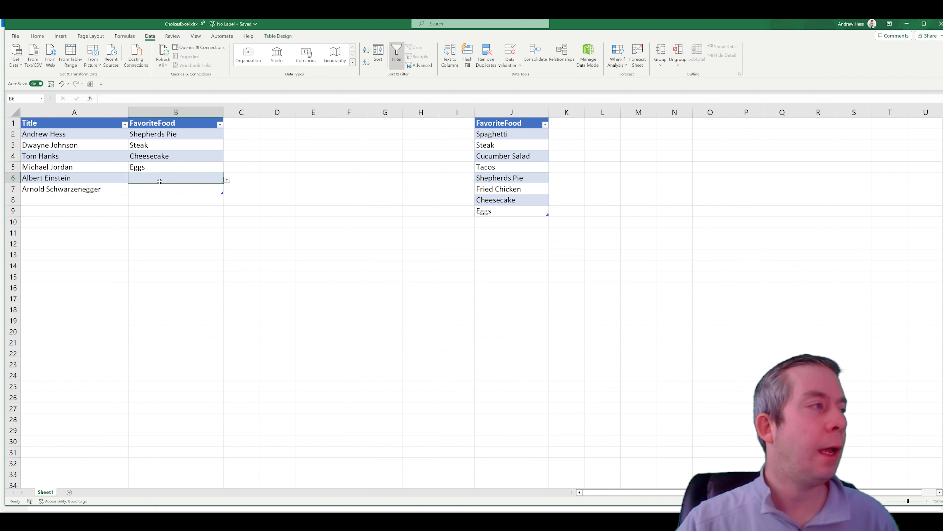
click(227, 180)
click(141, 219)
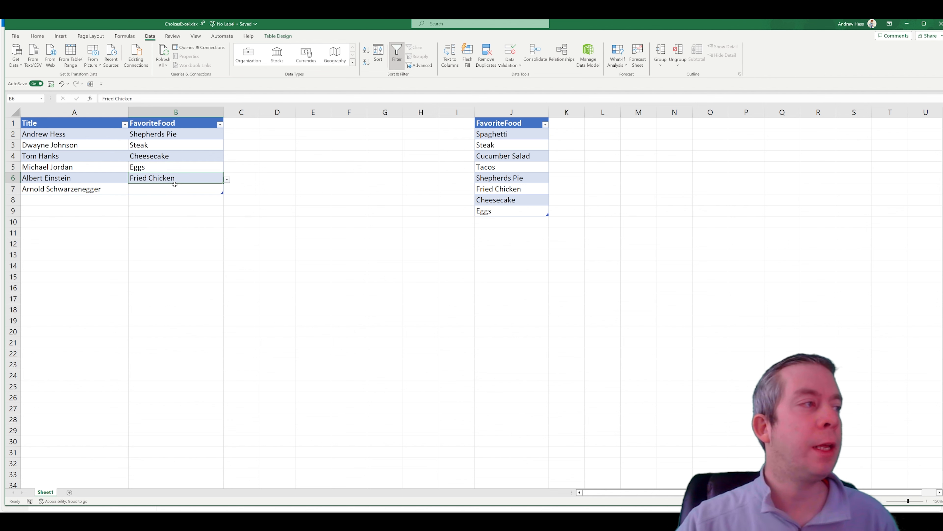
click(175, 186)
click(227, 191)
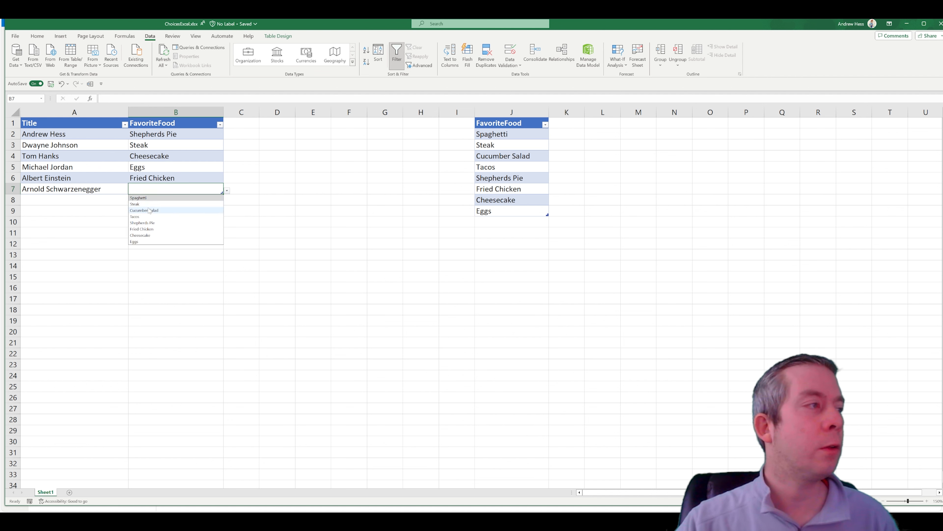
click(174, 213)
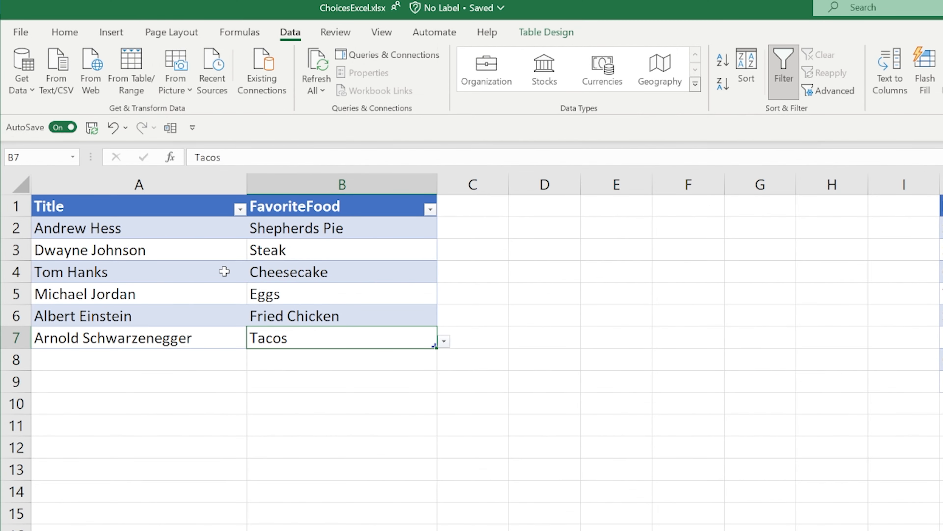
Check the names of both tables and rename the table with the Title and FavoriteFood columns as MyFavFood
click(132, 234)
click(133, 206)
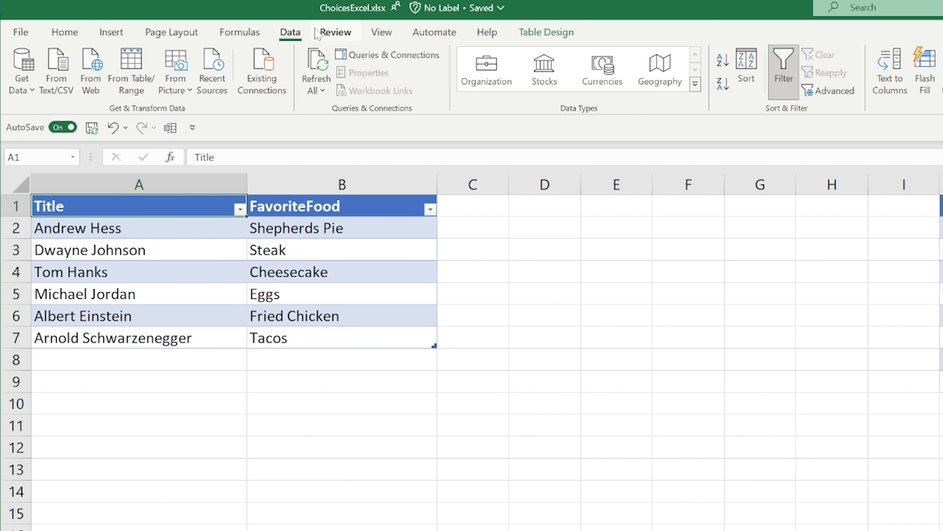
click(544, 32)
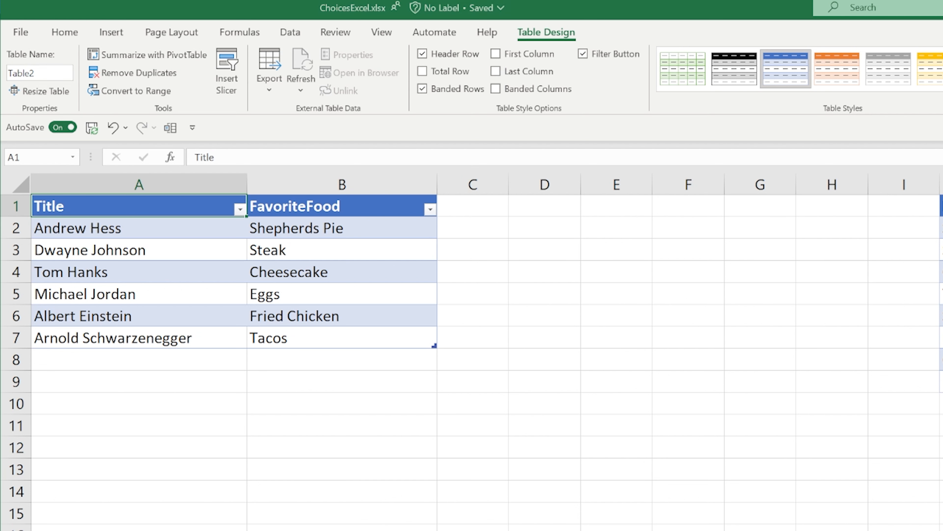
click(942, 249)
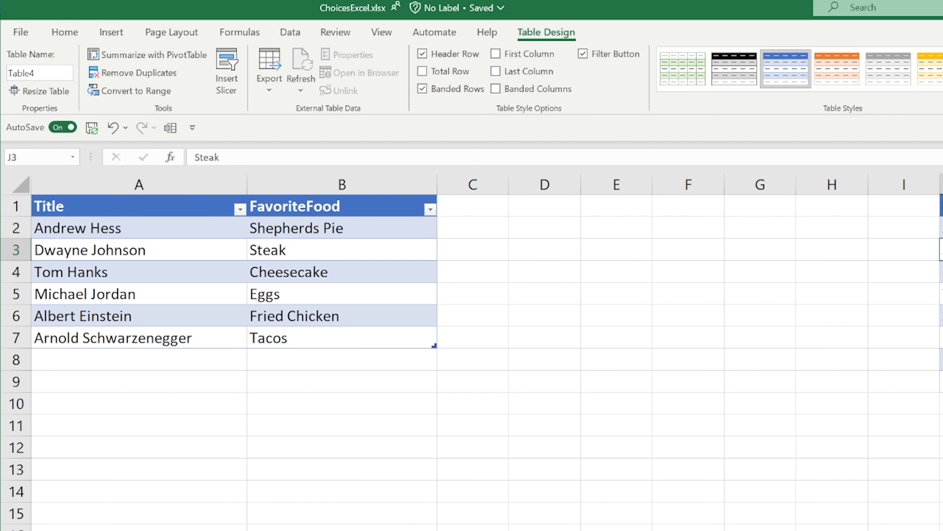
click(219, 250)
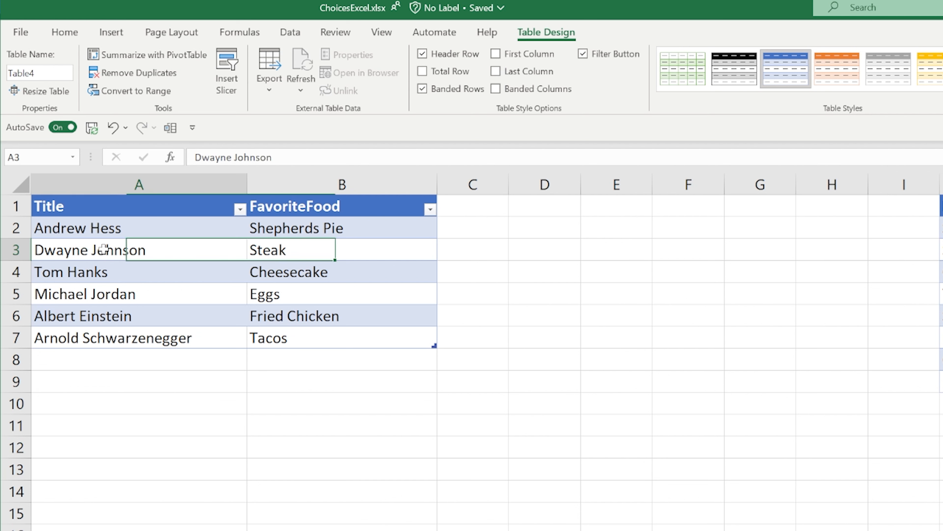
click(40, 75)
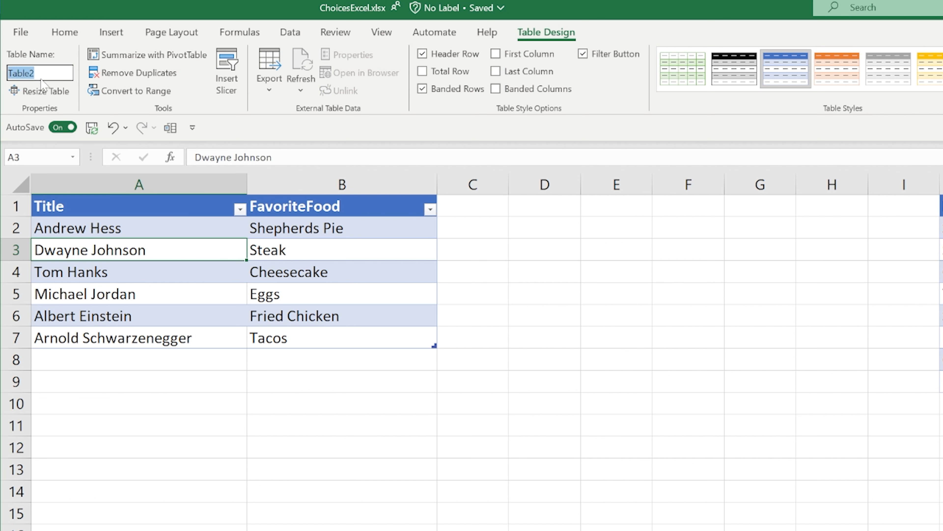
text(MyFavFood)
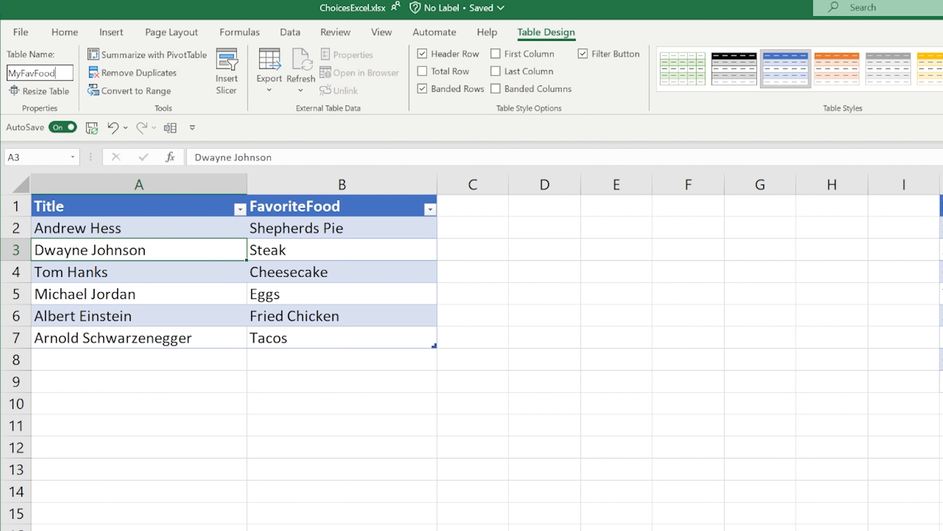
click(344, 340)
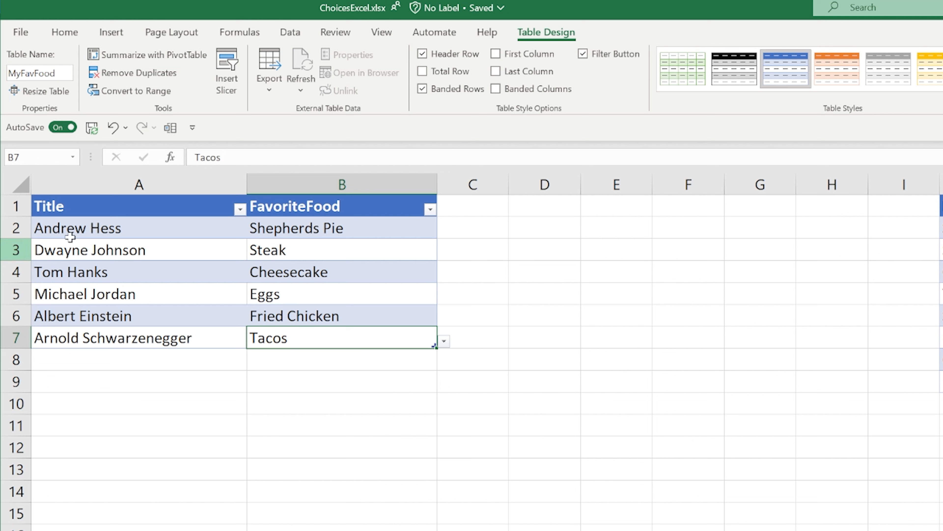
Save the workbook, switch to the Power Apps canvas app and start adding data through the first existing Excel Online (Business) connection
click(97, 129)
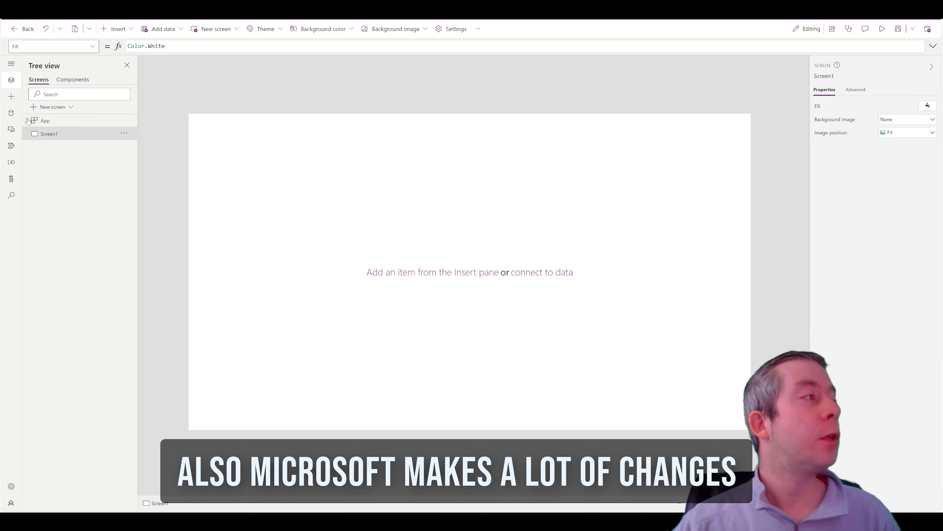
click(9, 113)
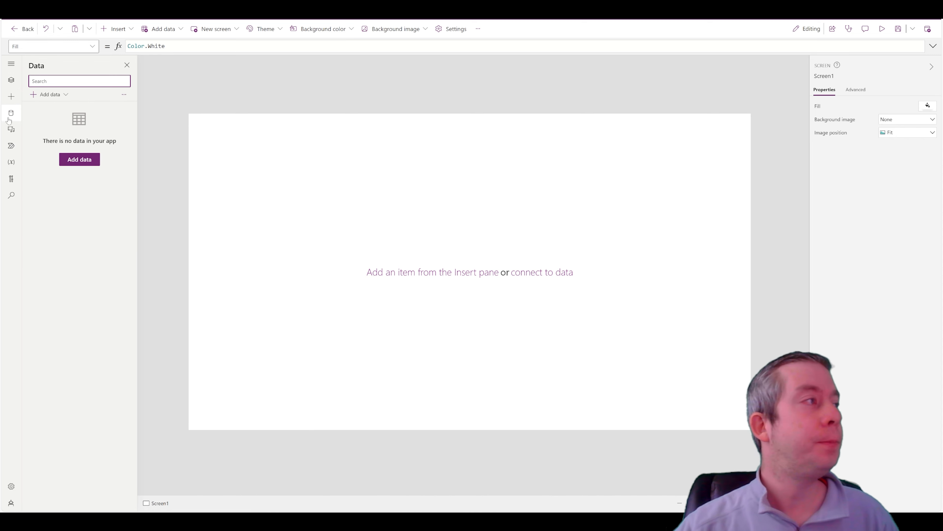
click(78, 162)
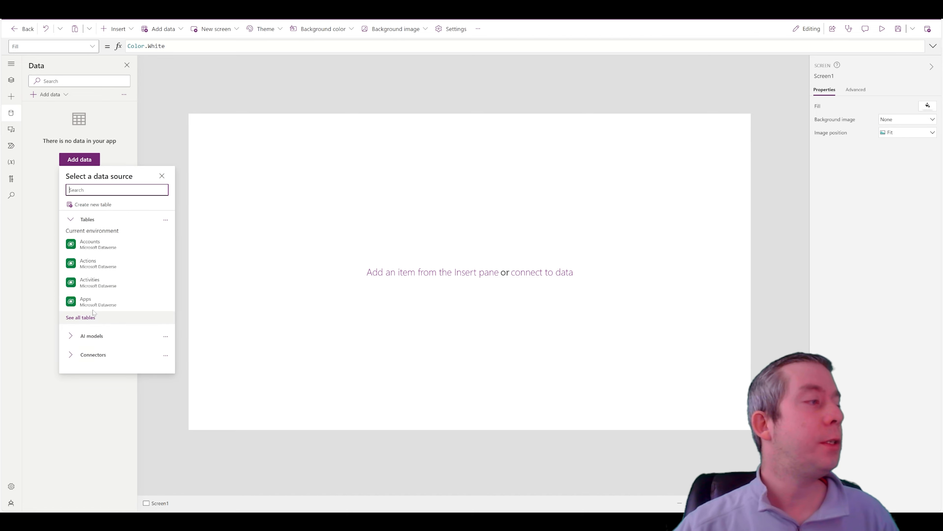
text(excel)
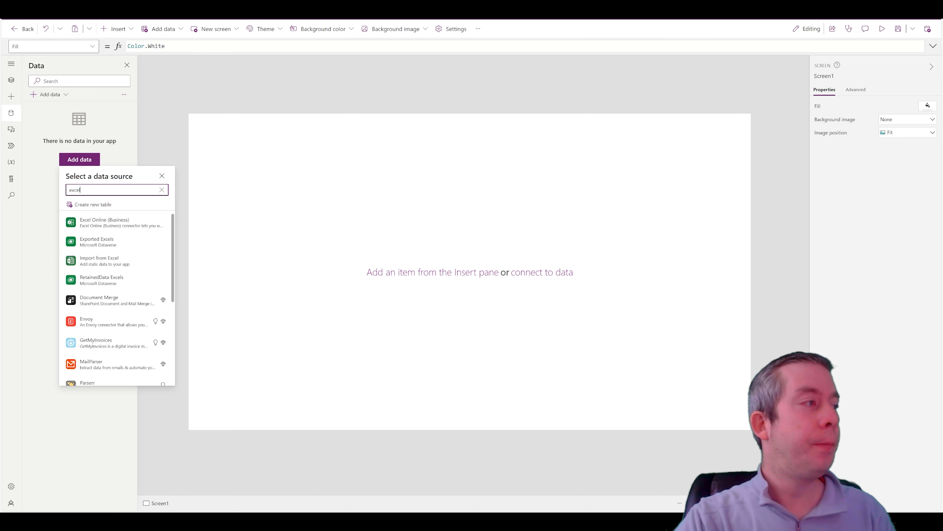
click(90, 226)
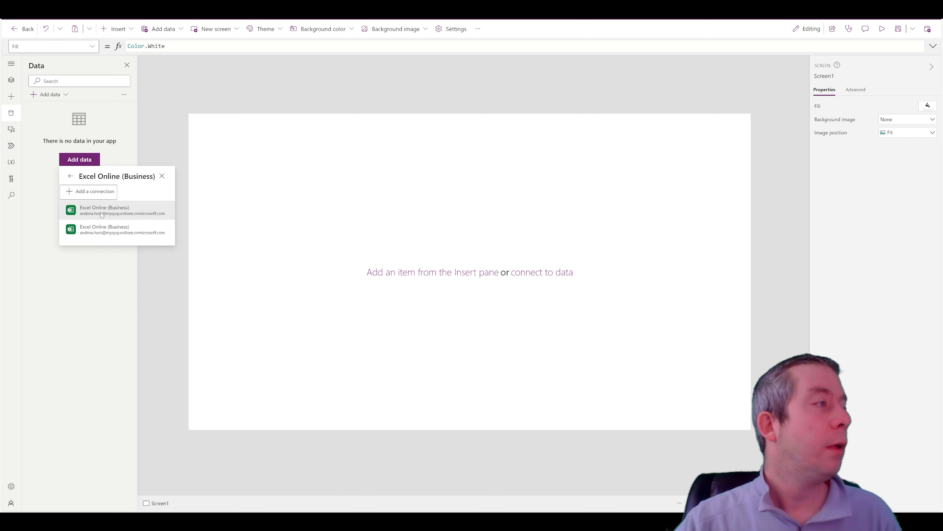
click(106, 217)
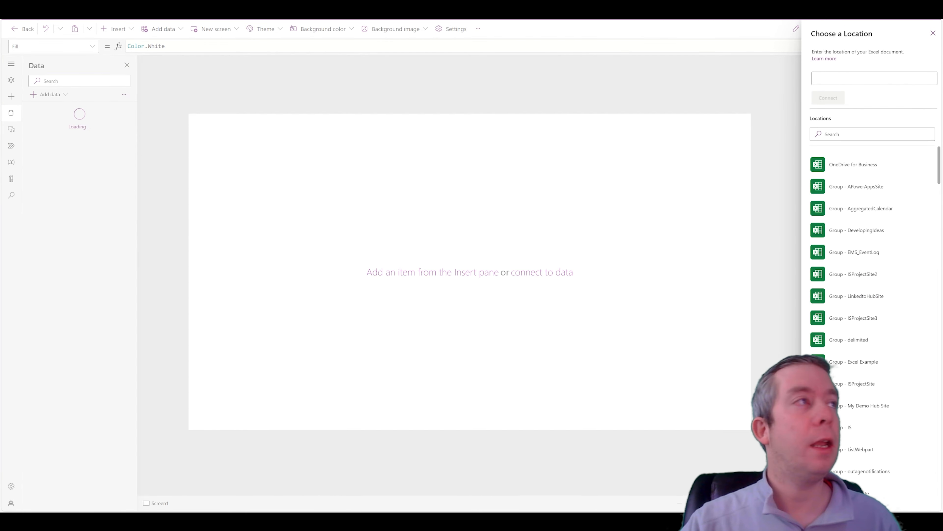
key(alt+Tab)
key(alt+Tab)
click(873, 79)
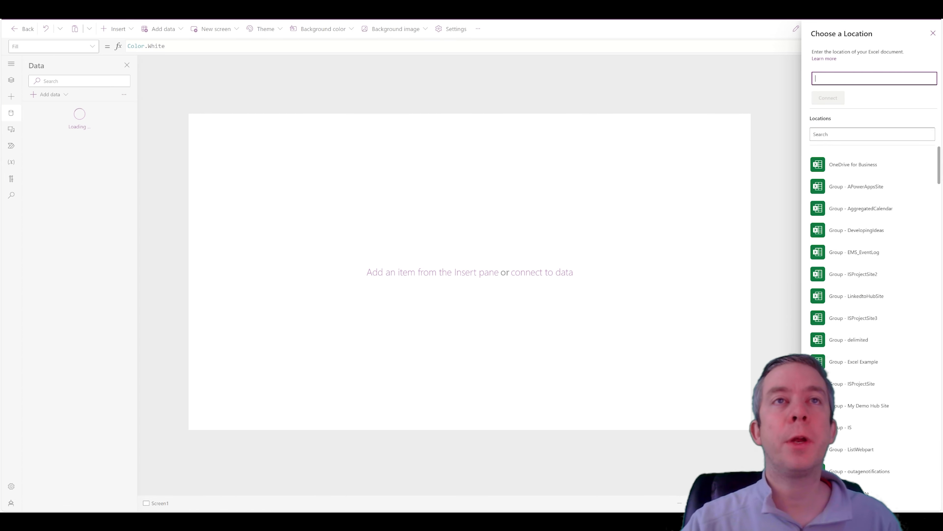
text(https://myspquestions.sharepoint.com/sites/ChoiceSite)
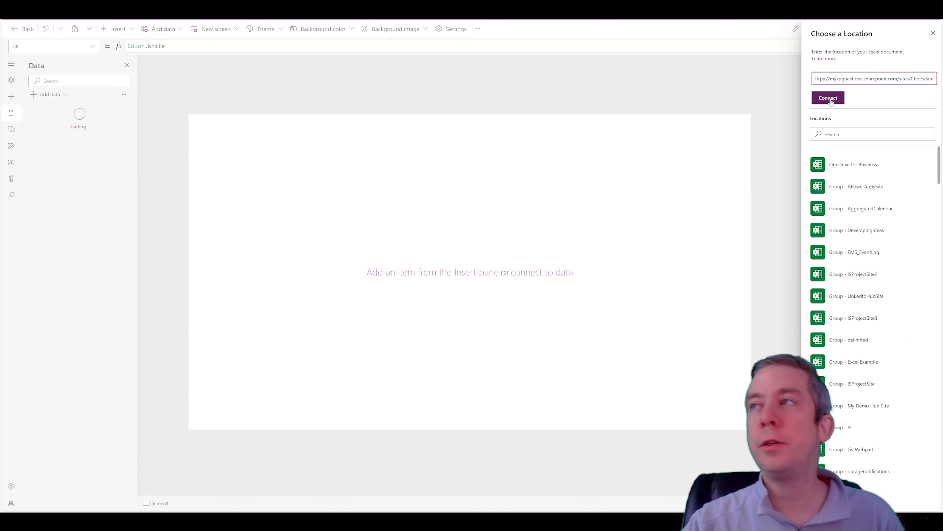
click(828, 100)
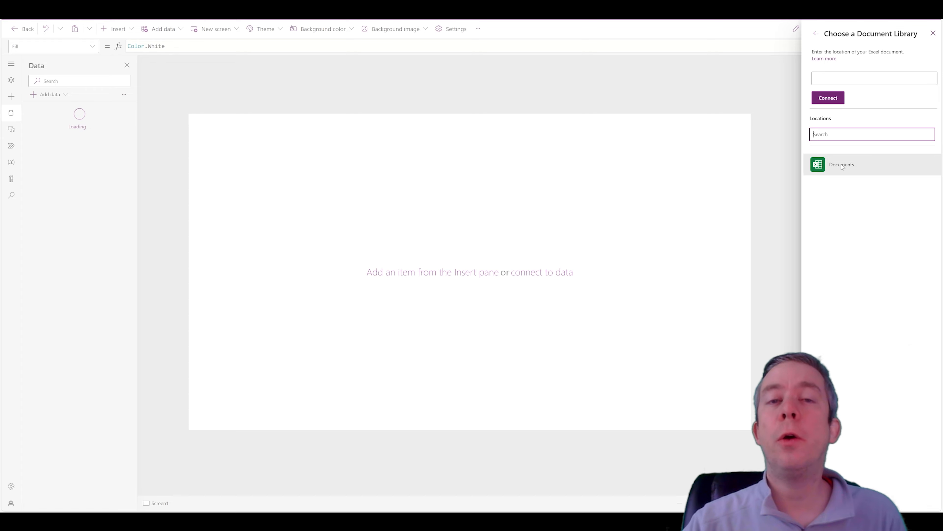
Choose ChoicesExcel.xlsx in the Documents library and try to connect its MyFavFood table
click(843, 167)
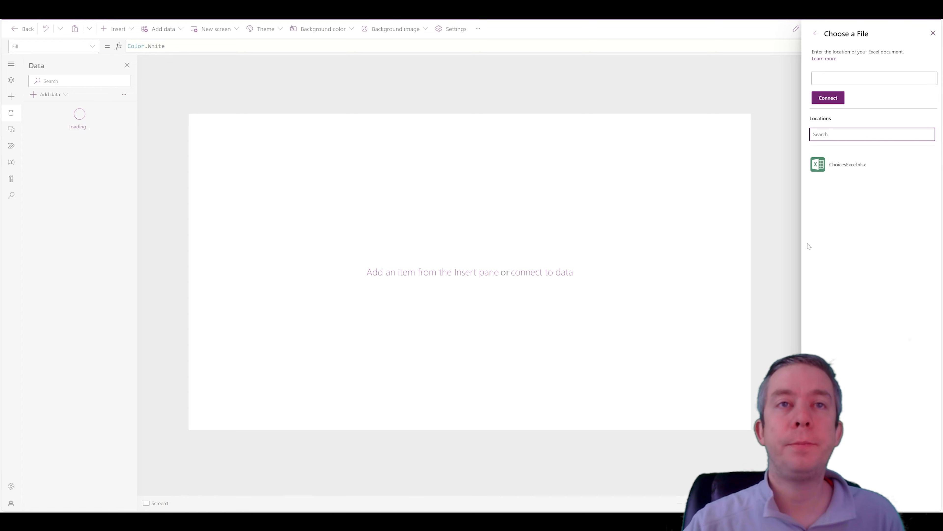
click(823, 168)
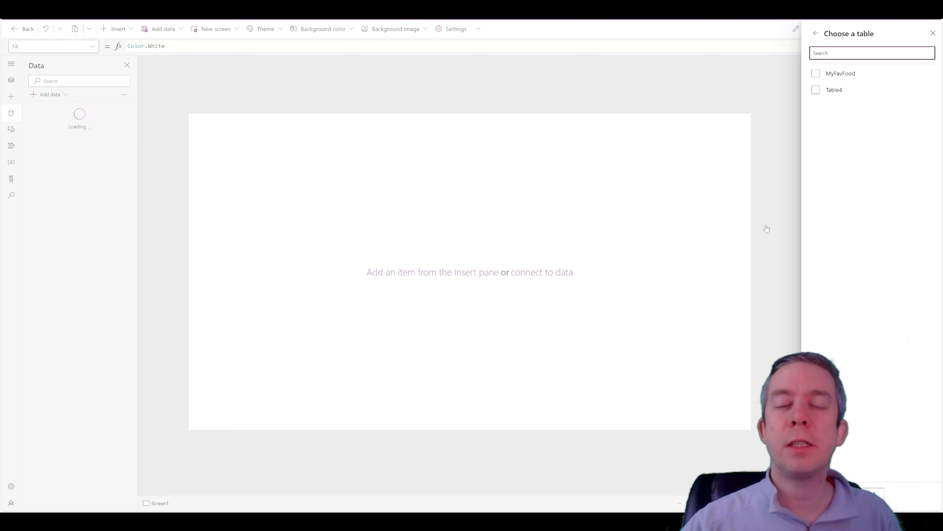
click(816, 74)
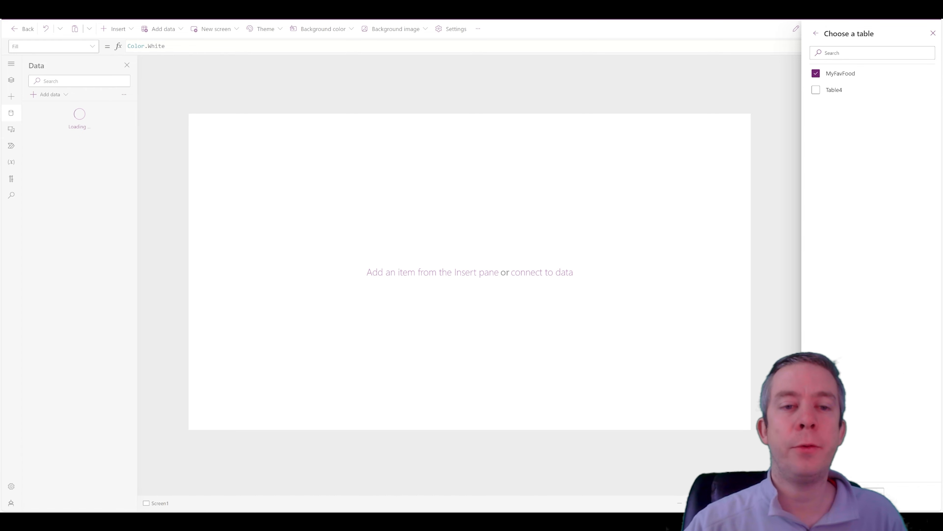
click(827, 494)
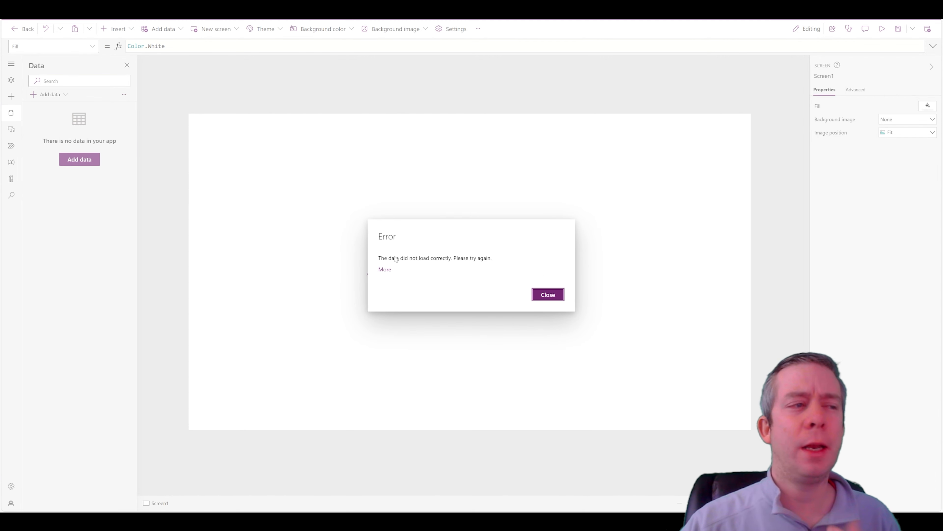
Examine the full details of the data loading error and dismiss the message
click(379, 271)
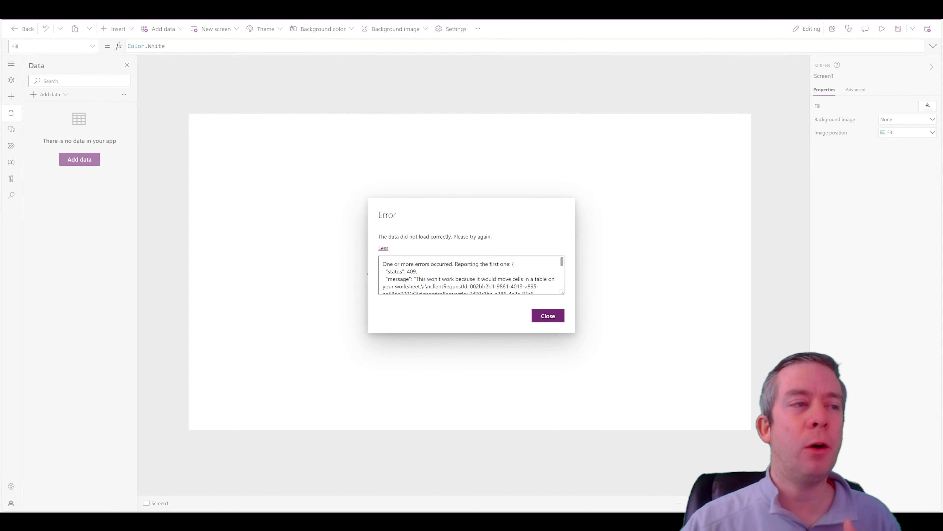
drag(414, 279, 429, 292)
click(554, 316)
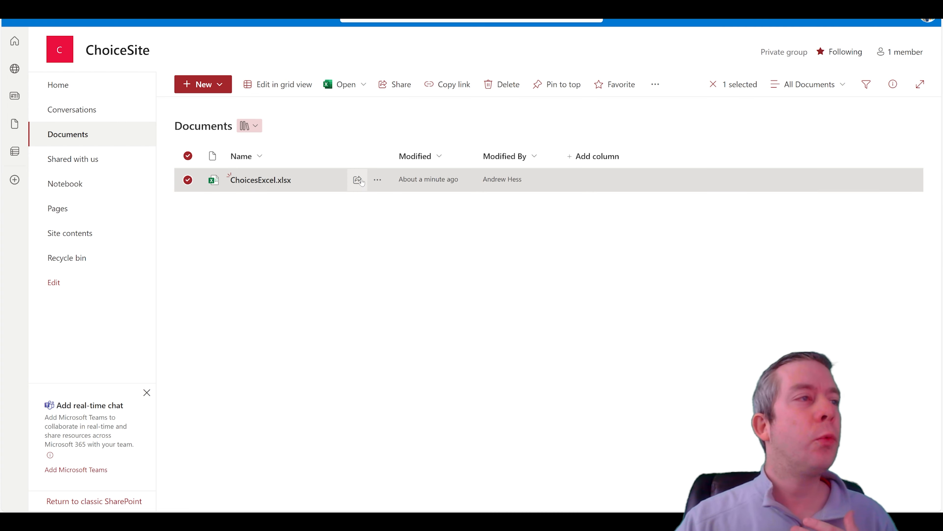
Switch to the ChoiceSite document library in SharePoint and open ChoicesExcel.xlsx in the desktop app
click(377, 179)
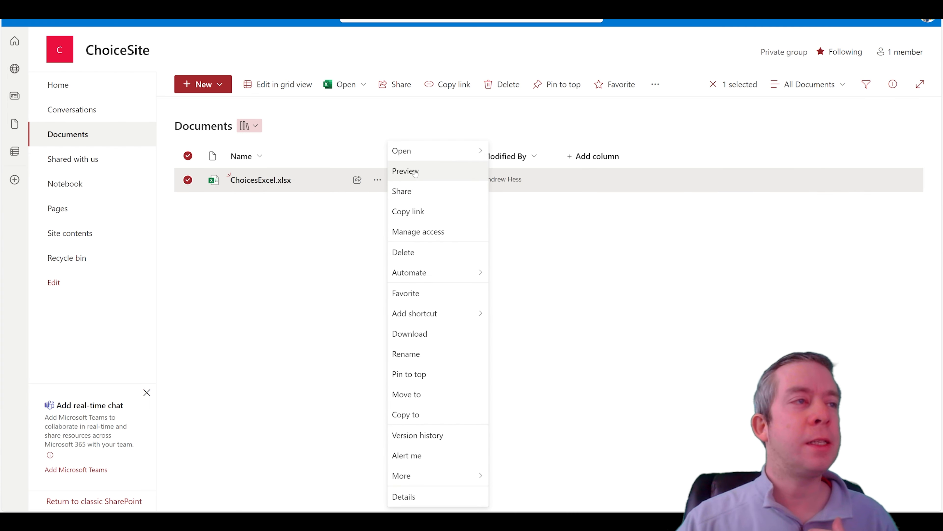
mouse_move(377, 181)
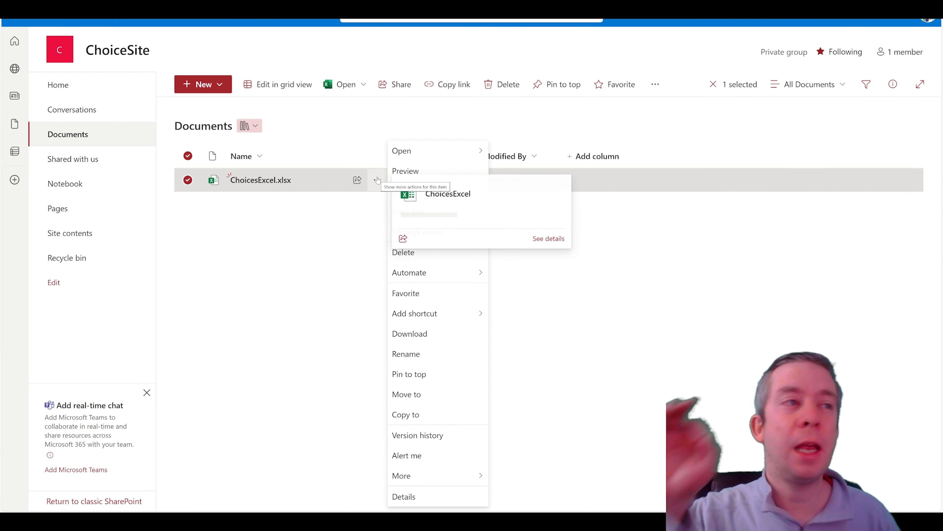
mouse_move(480, 151)
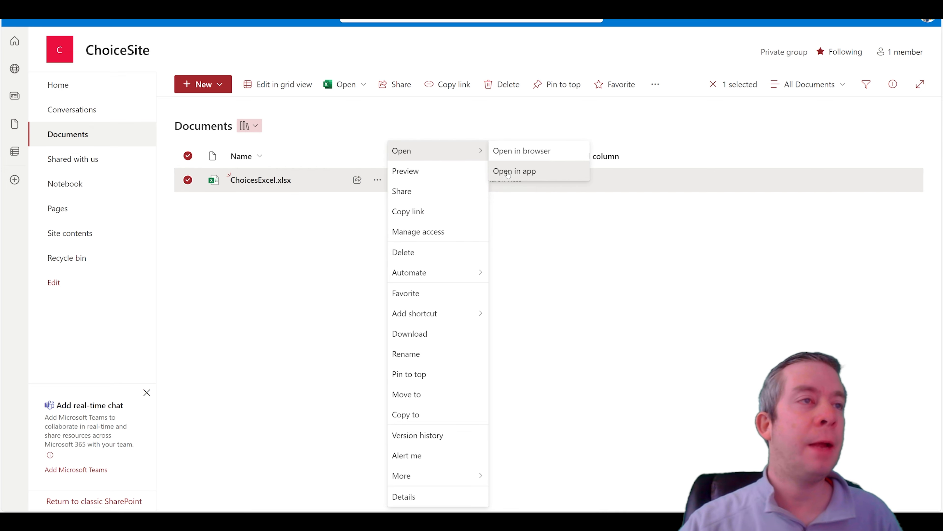
click(509, 173)
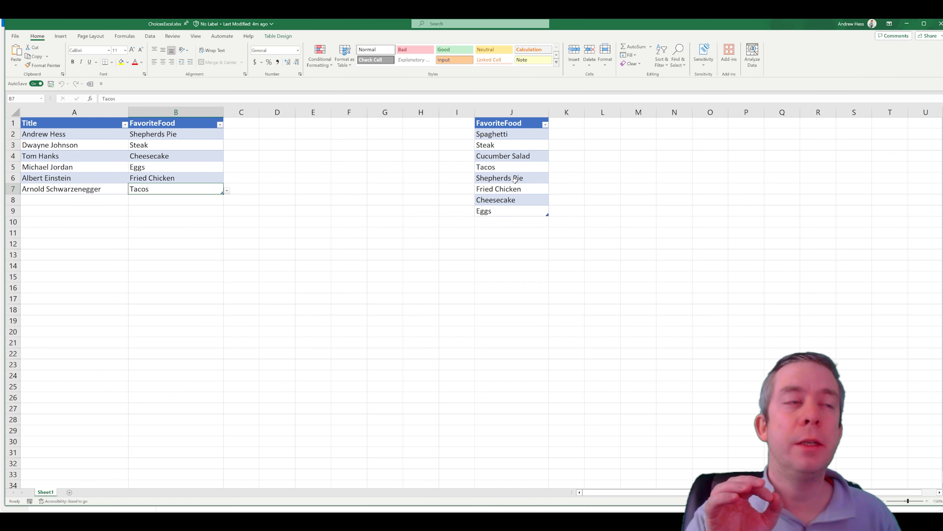
Move the FavoriteFood choices table out of column J of Sheet1 onto a new sheet and close the workbook
click(512, 111)
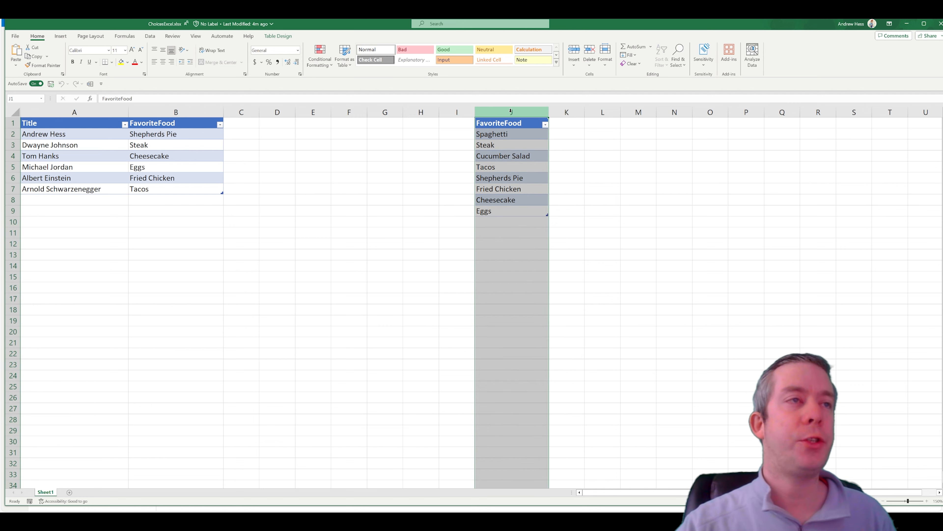
key(ctrl+c)
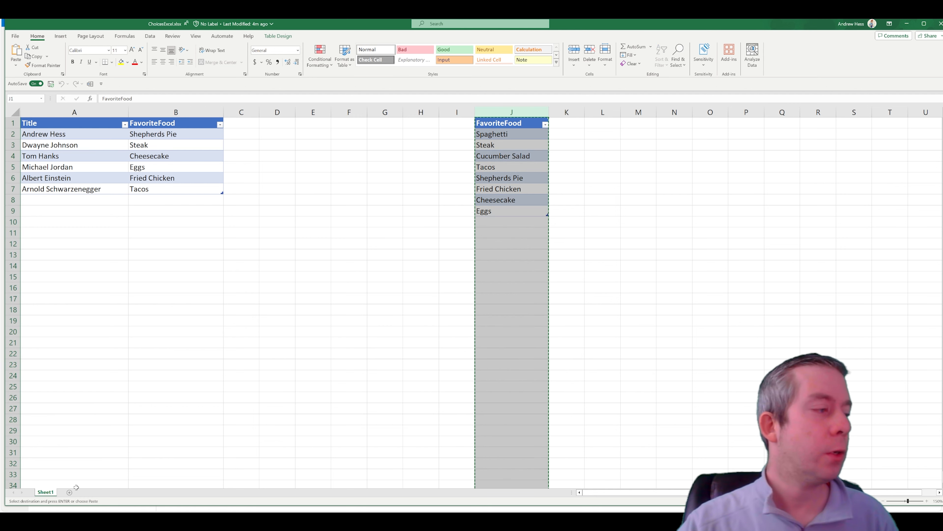
click(69, 493)
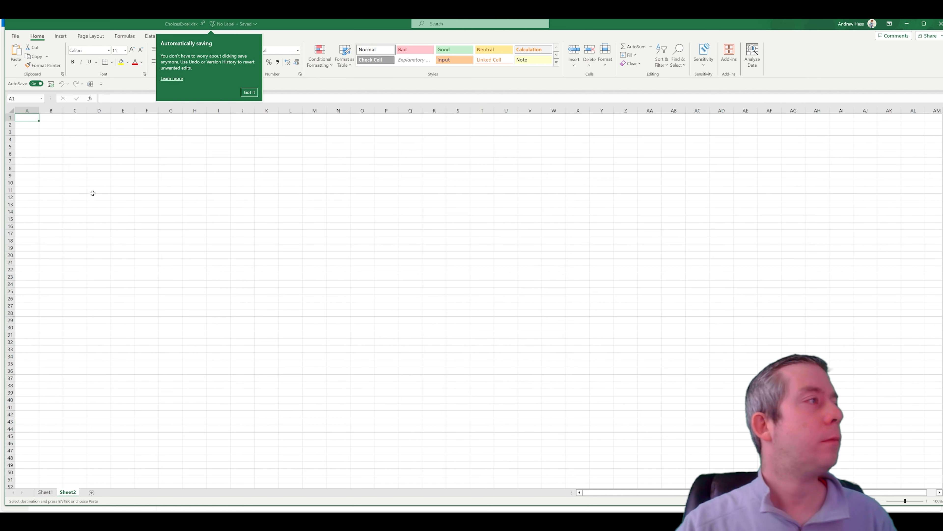
click(46, 491)
click(537, 231)
click(313, 178)
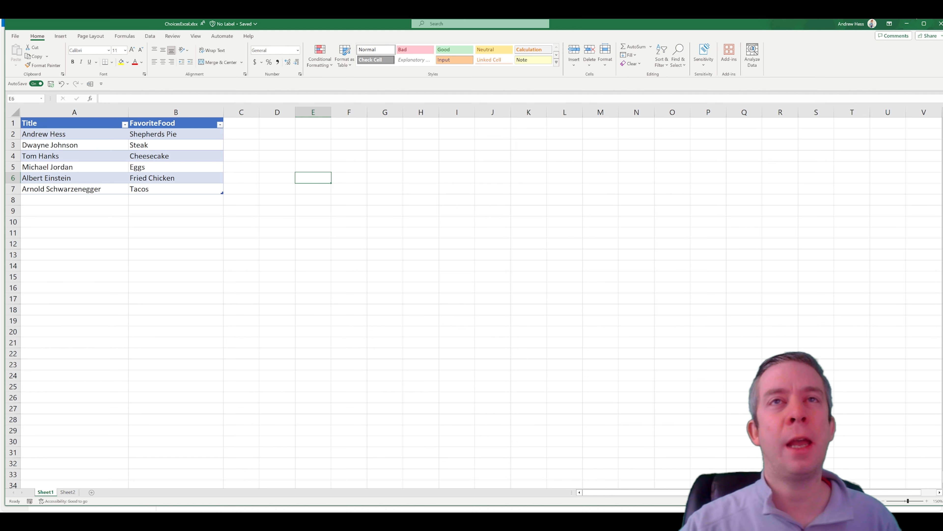
click(939, 23)
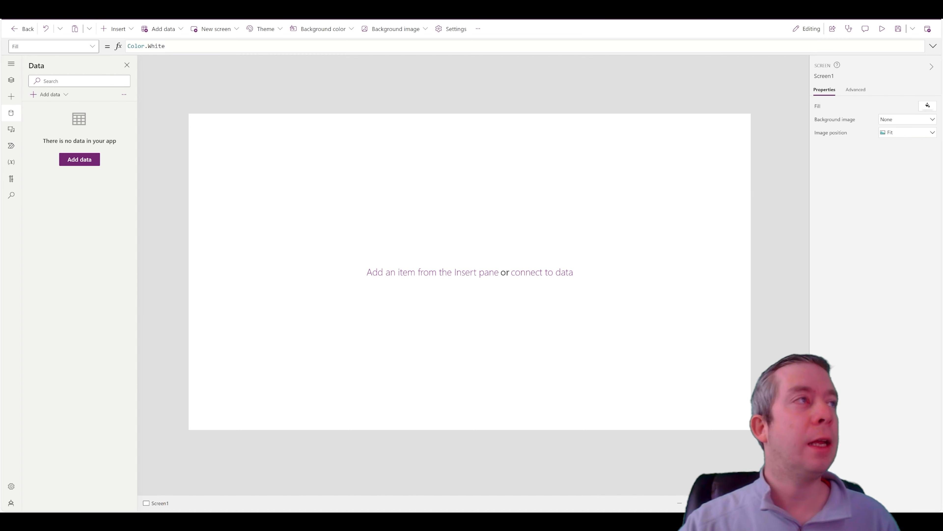
In Power Apps, connect the MyFavFood table from ChoicesExcel.xlsx, inserting an auto generated id into the Excel table
click(80, 158)
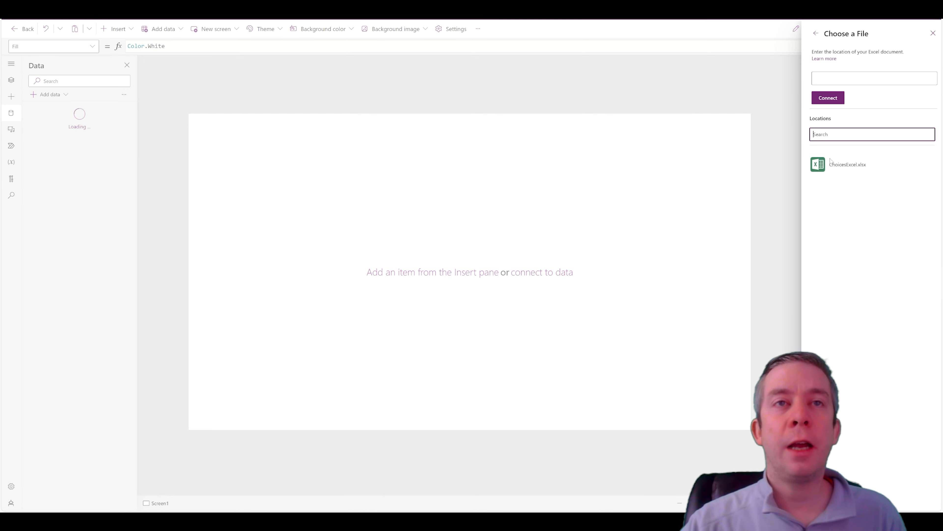
click(819, 162)
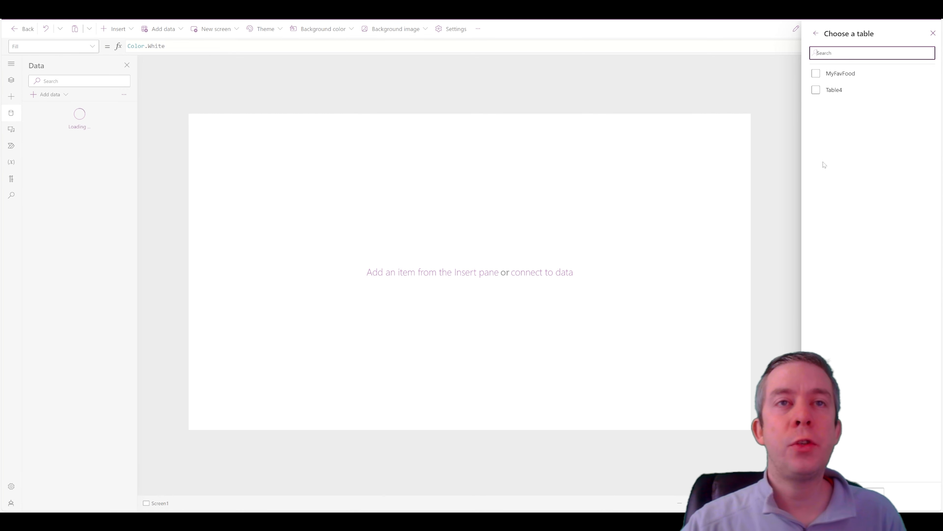
click(816, 74)
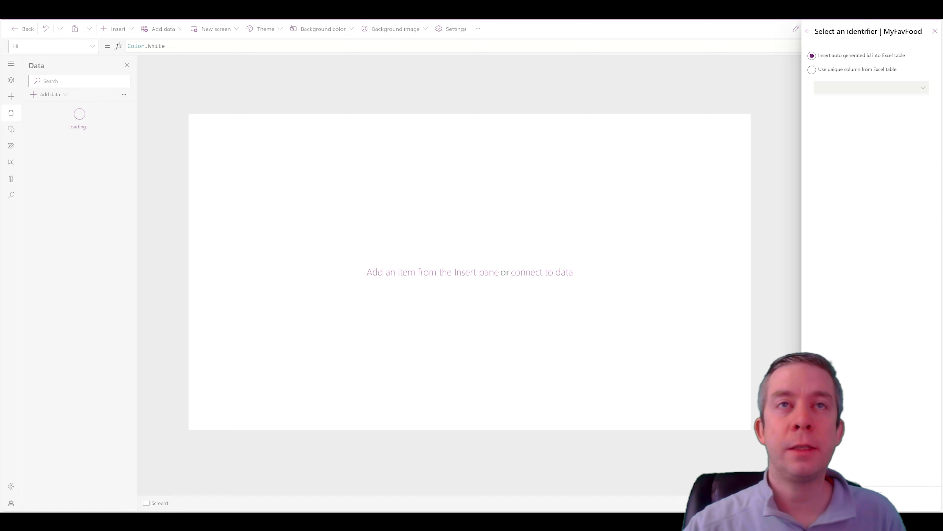
click(823, 494)
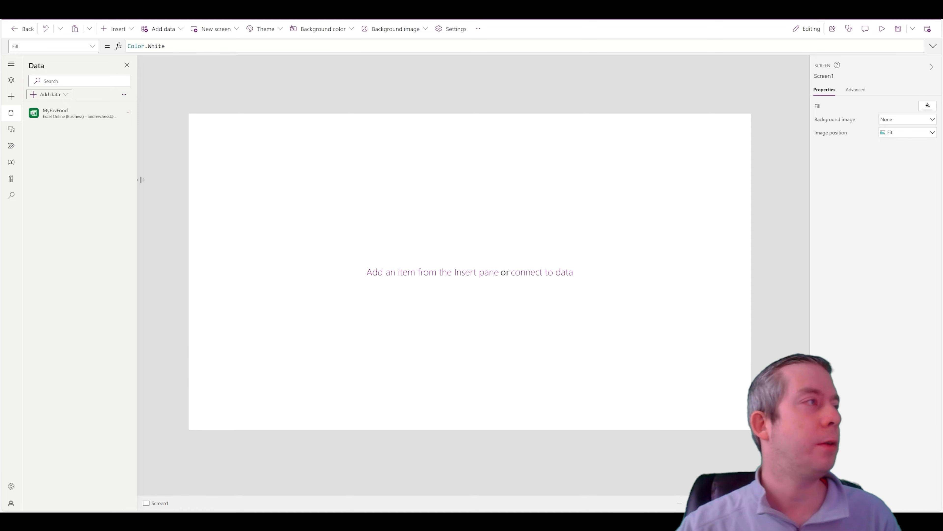
Insert an Edit form on Screen1
click(11, 80)
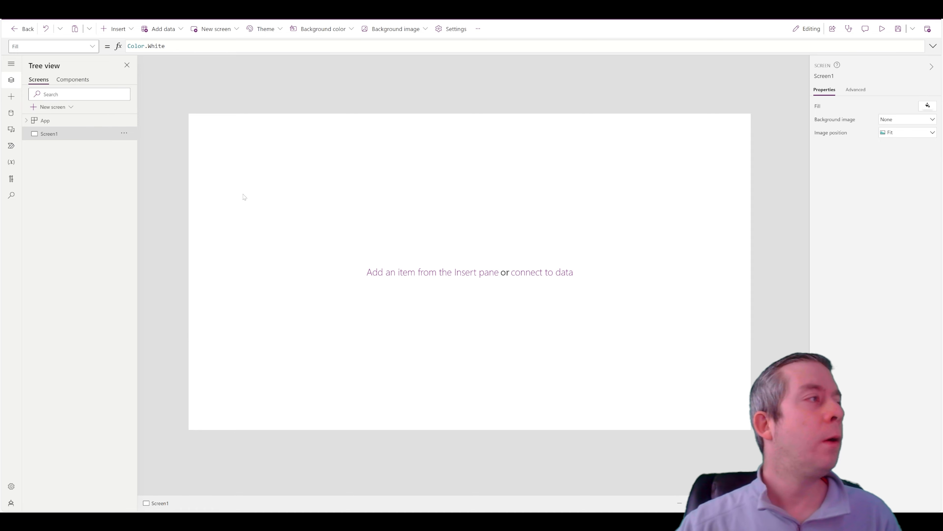
click(116, 29)
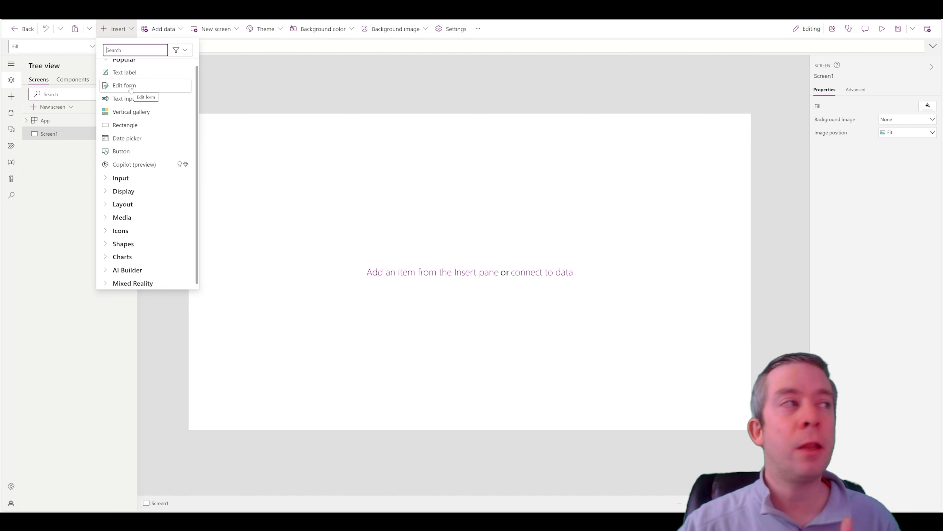
click(125, 85)
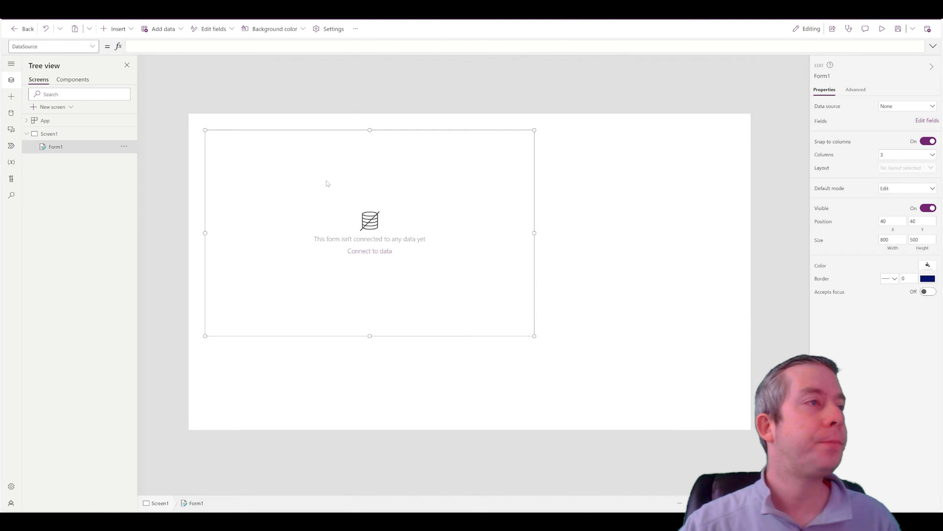
Set the form's data source to MyFavFood and open its fields for editing
click(379, 253)
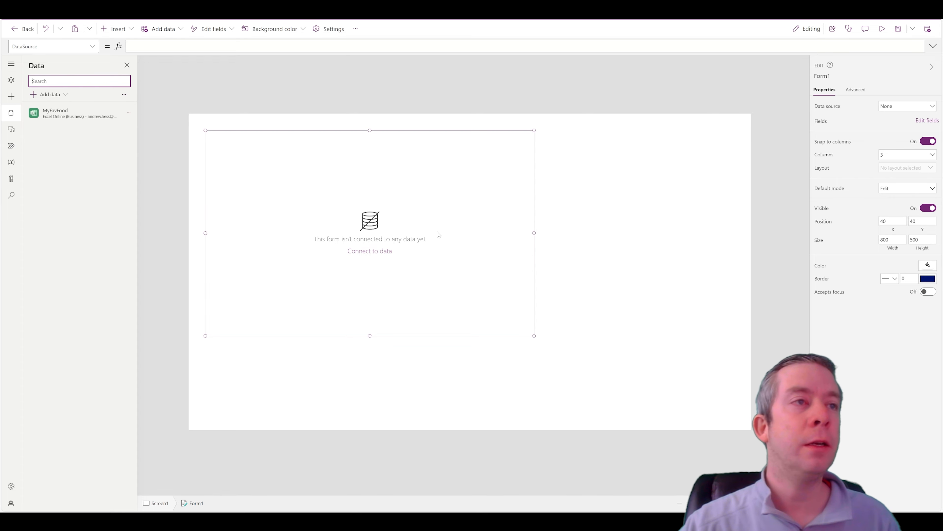
click(895, 107)
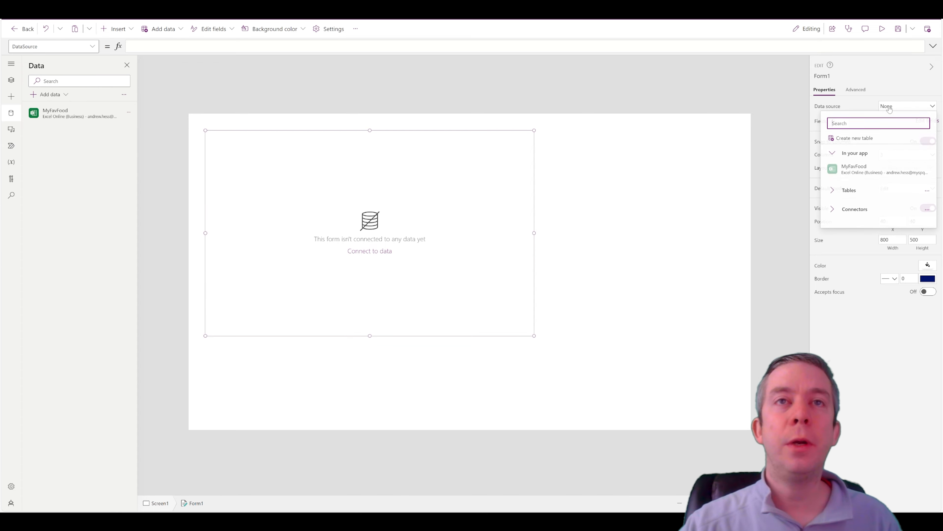
click(856, 171)
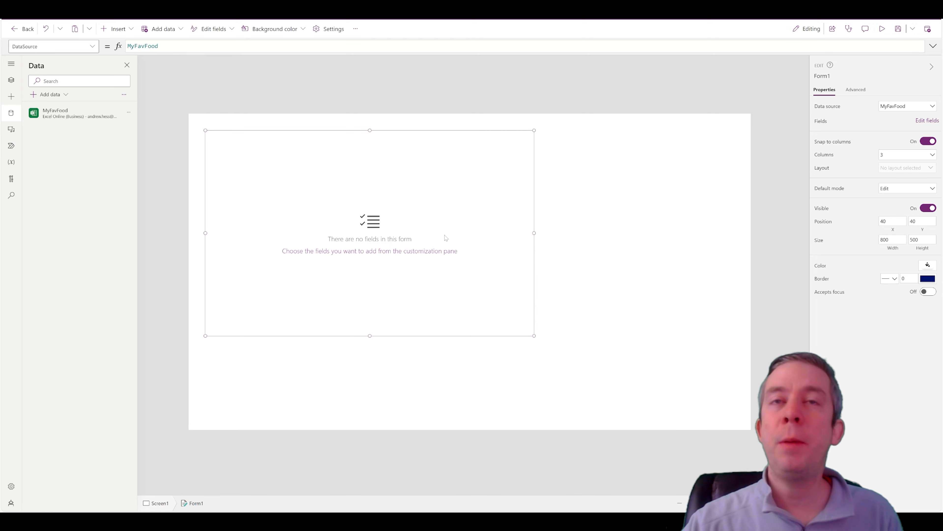
click(925, 121)
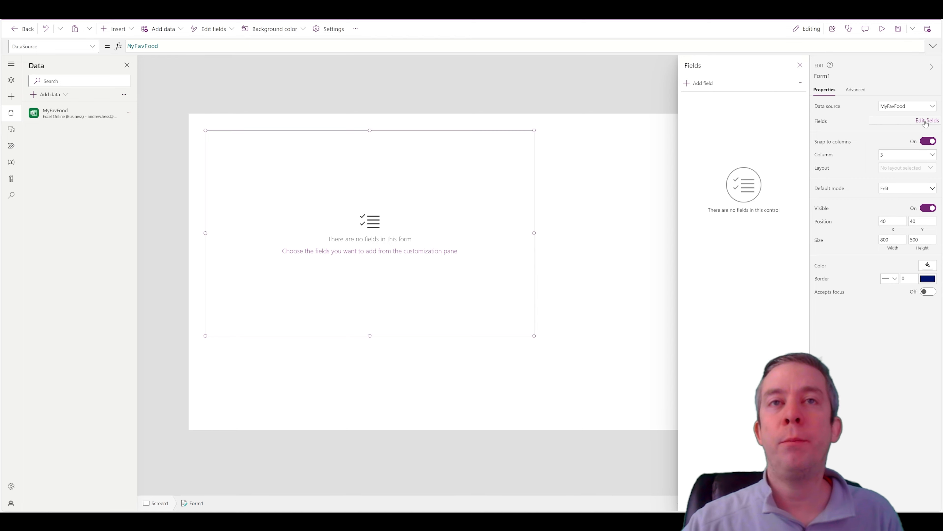
Add the Title and FavoriteFood fields to the edit form and close the field list
click(700, 82)
click(695, 148)
click(703, 169)
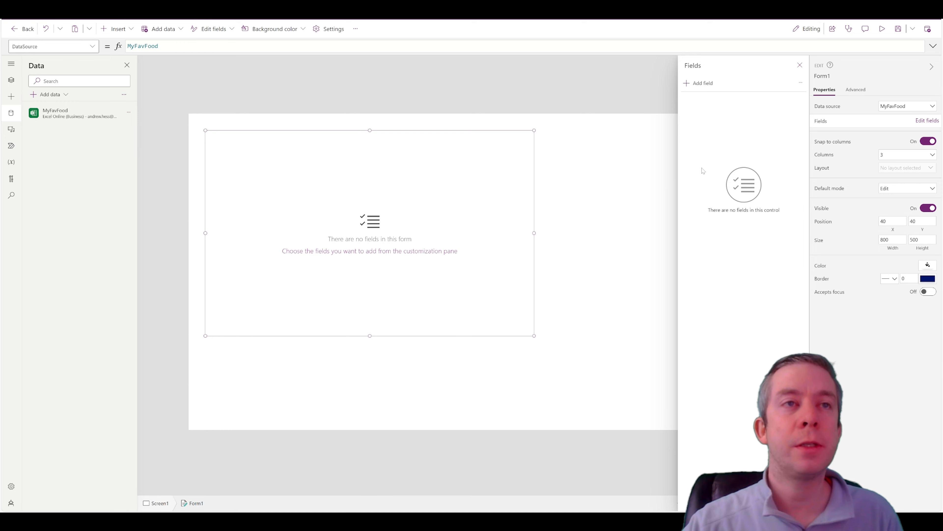
click(800, 65)
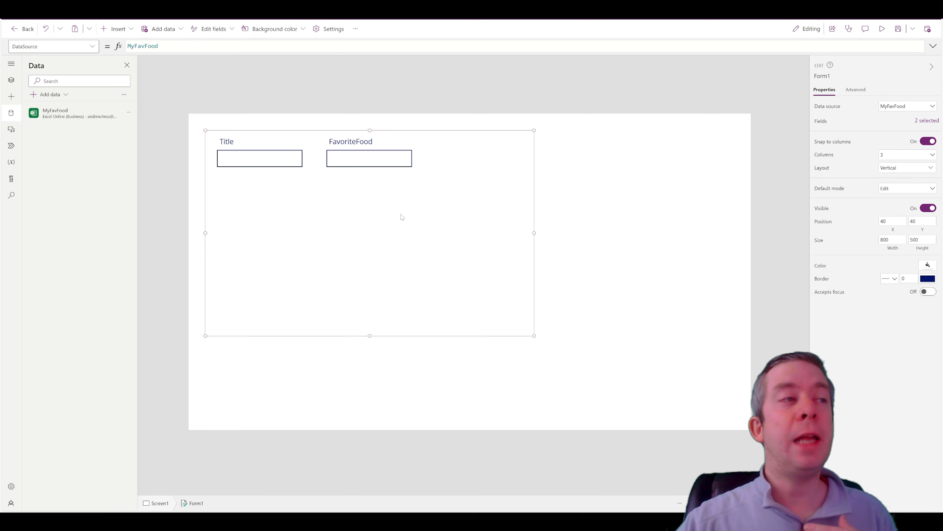
Check the FavoriteFood card's text input on the form, then preview the app and return to editing
click(391, 158)
click(397, 178)
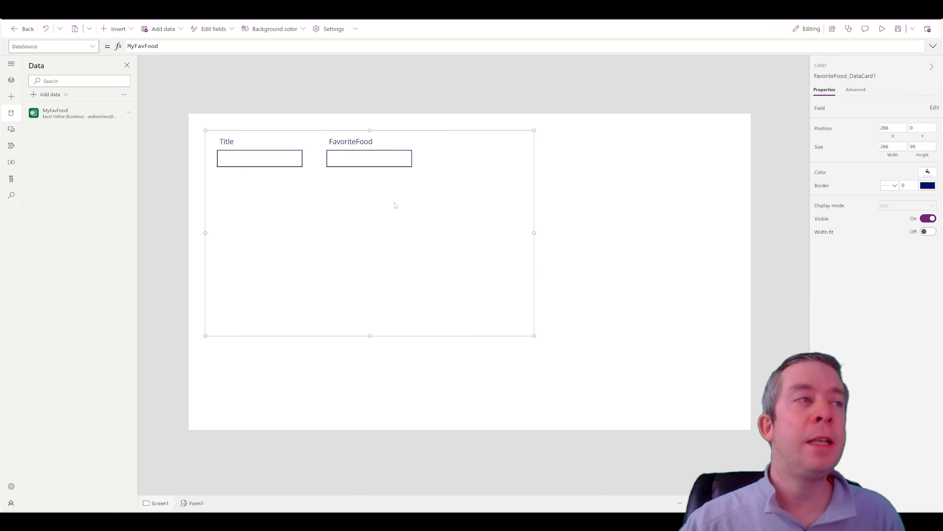
click(408, 166)
click(408, 166)
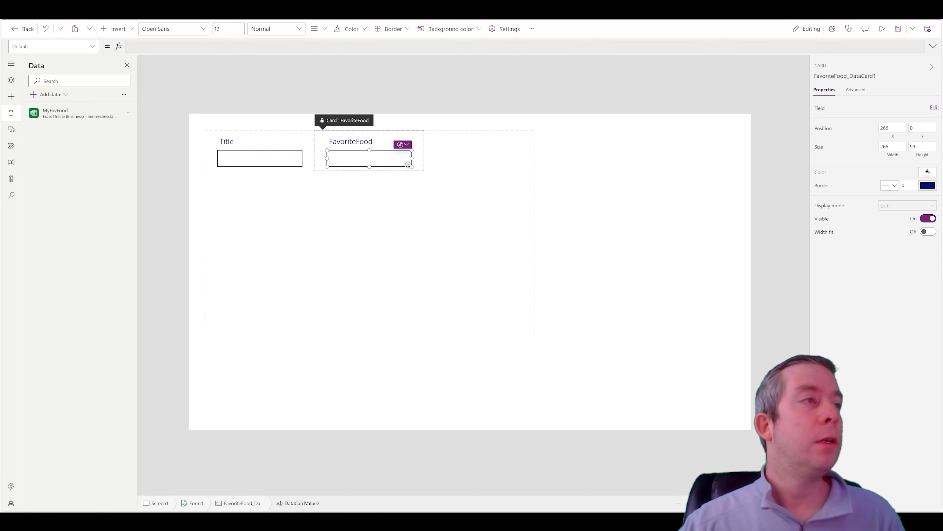
click(372, 201)
click(377, 158)
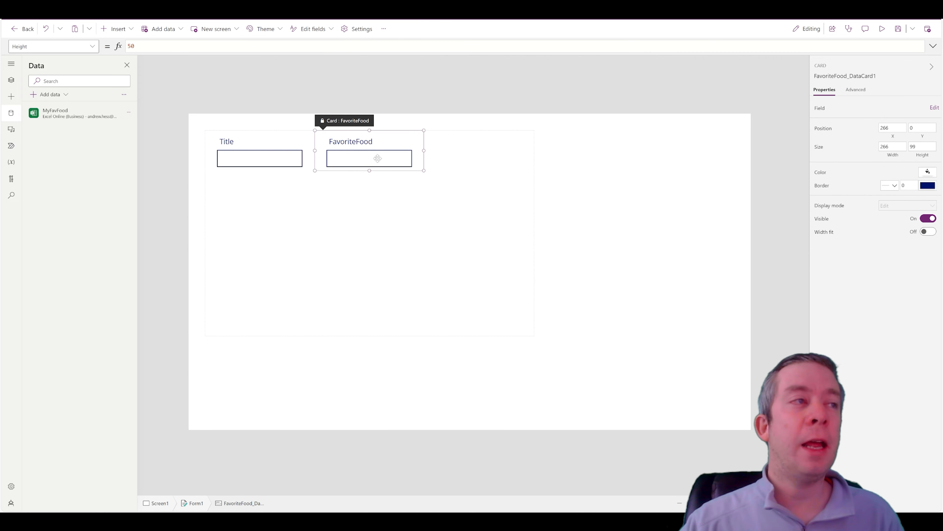
click(377, 158)
click(882, 29)
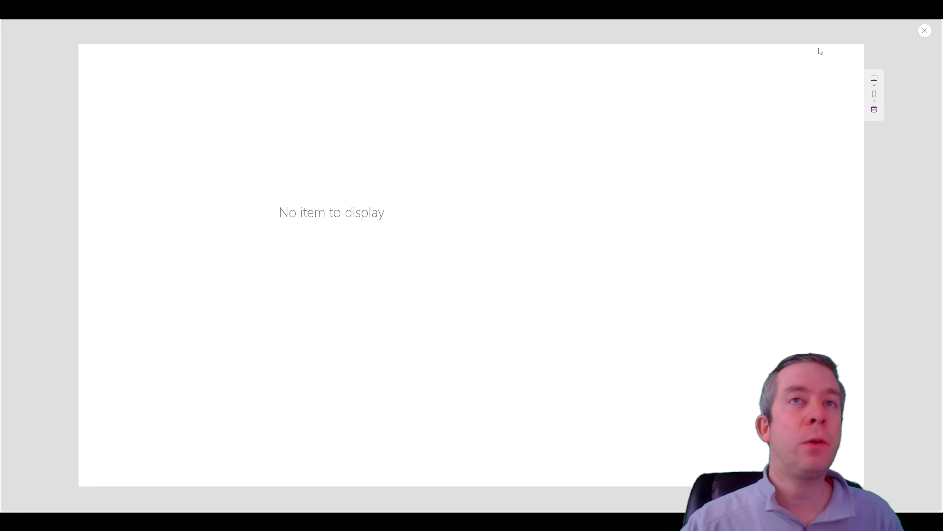
click(924, 32)
Set the form's default mode to New
click(358, 232)
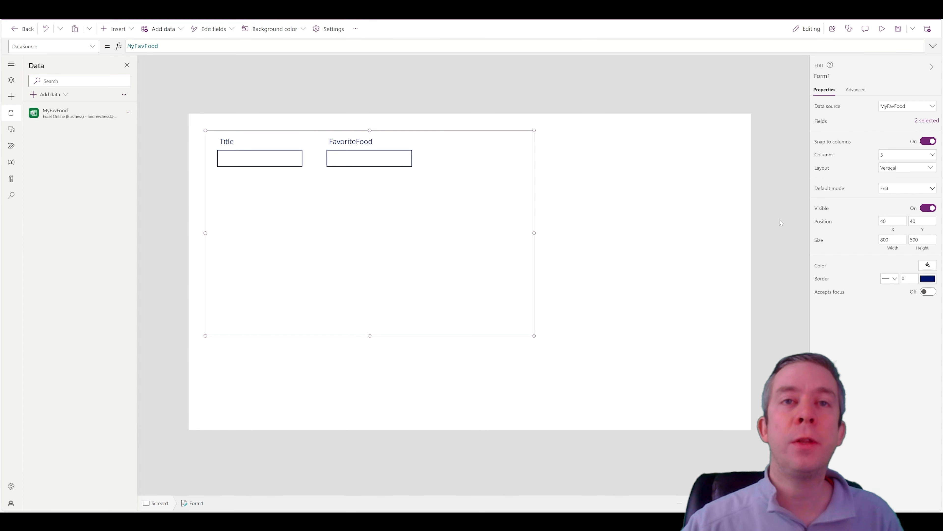
click(903, 188)
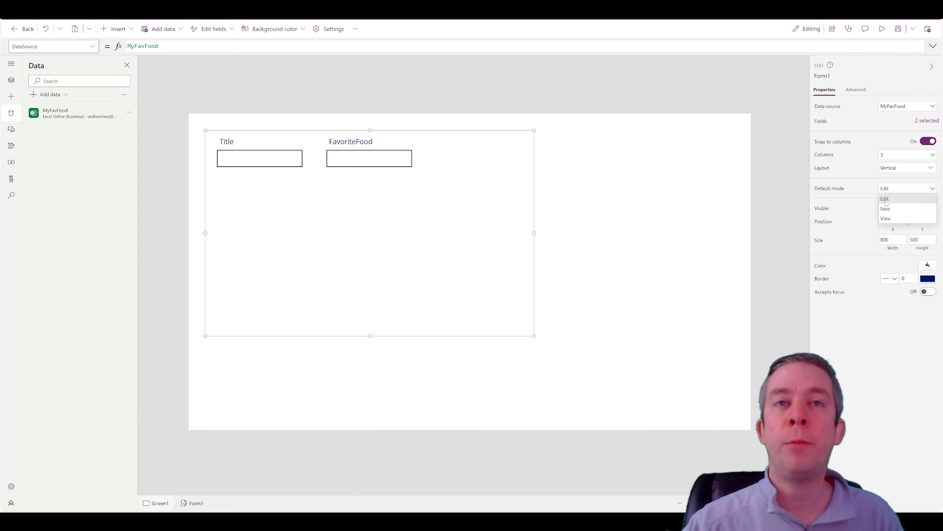
click(891, 211)
Preview the app, try the Title and FavoriteFood inputs, and return to editing
click(882, 29)
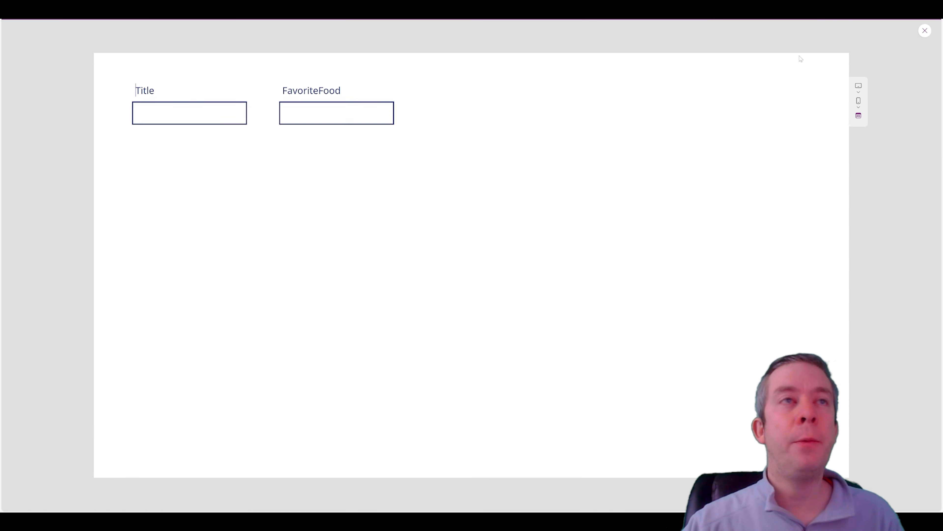
click(331, 106)
click(178, 107)
click(331, 106)
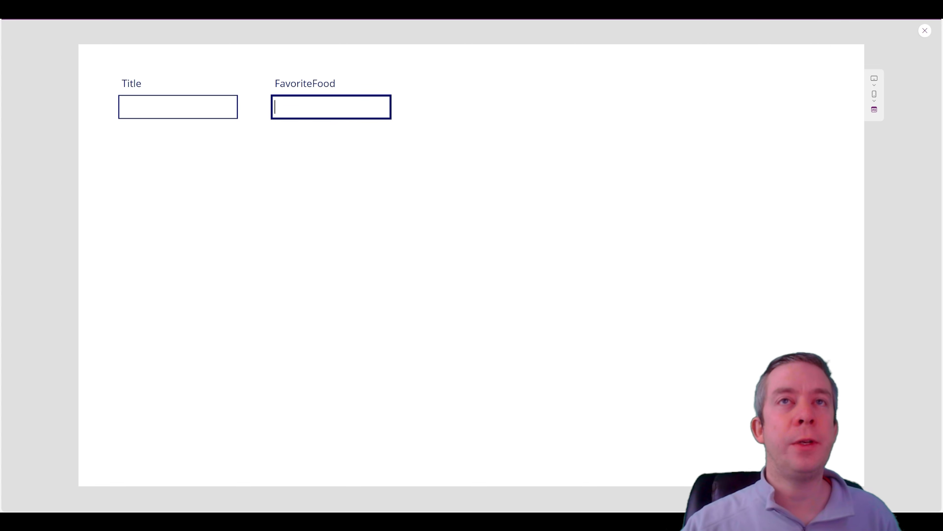
click(925, 31)
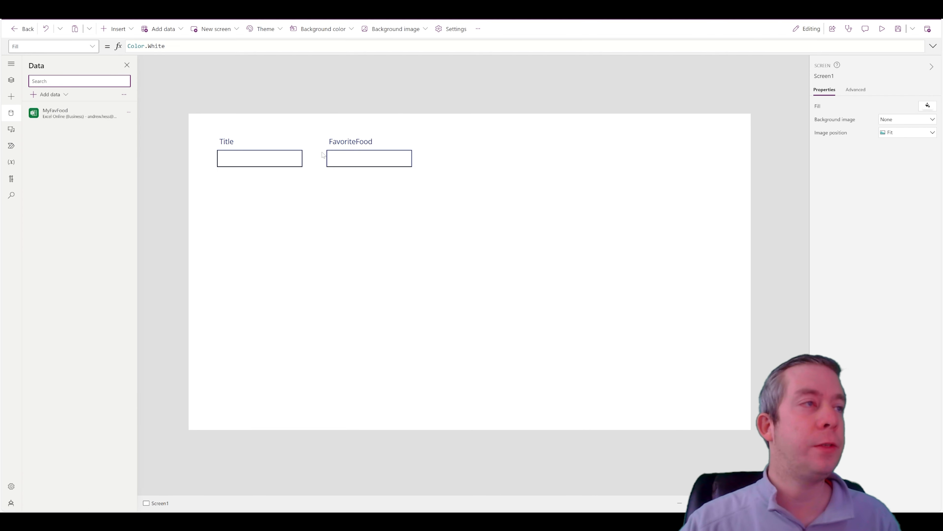
Enlarge the form to a width of about 1273 and extend its height to near the lower edge of Screen1
click(354, 155)
click(420, 214)
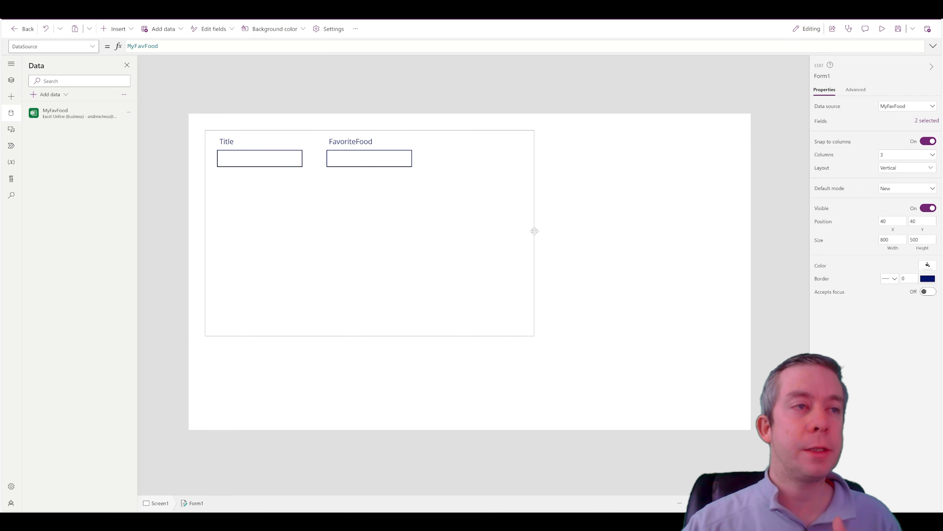
drag(534, 231, 726, 236)
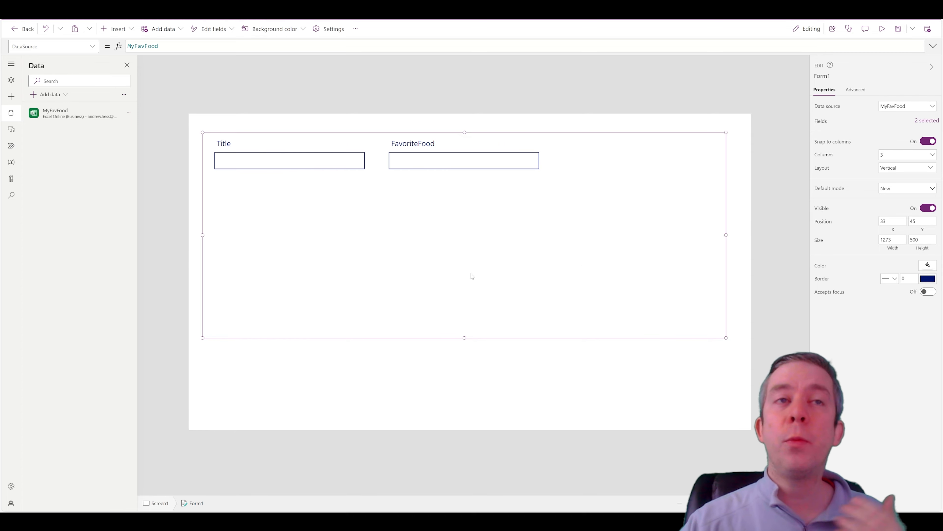
drag(464, 338, 463, 412)
Unlock the FavoriteFood card and delete its DataCardValue2 text input
click(476, 167)
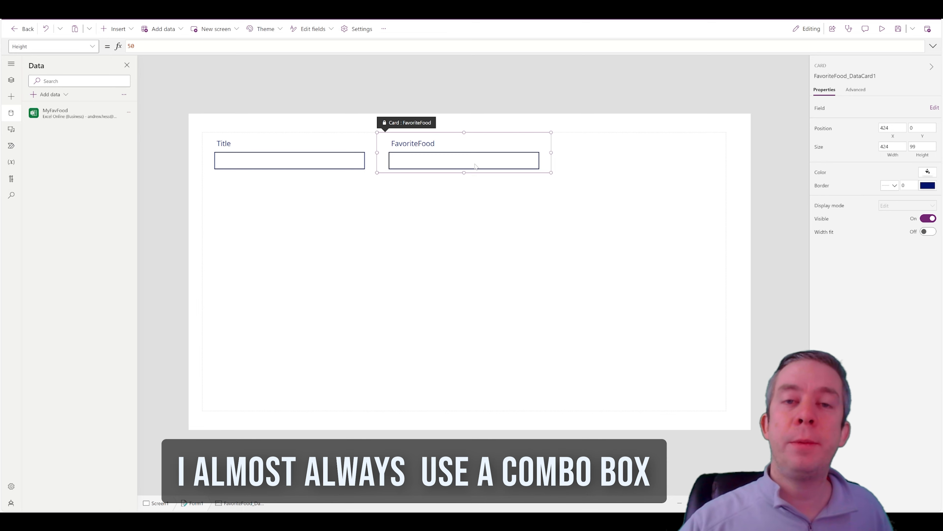
click(474, 163)
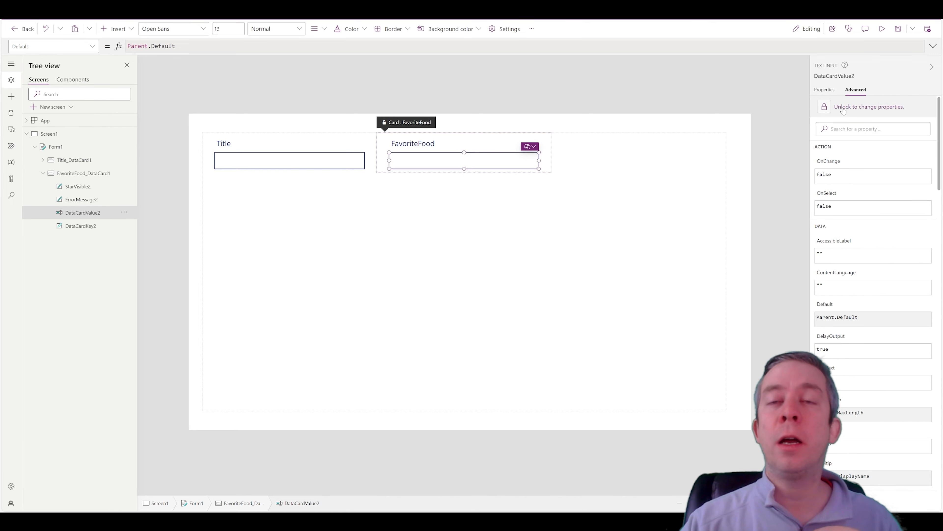
click(847, 108)
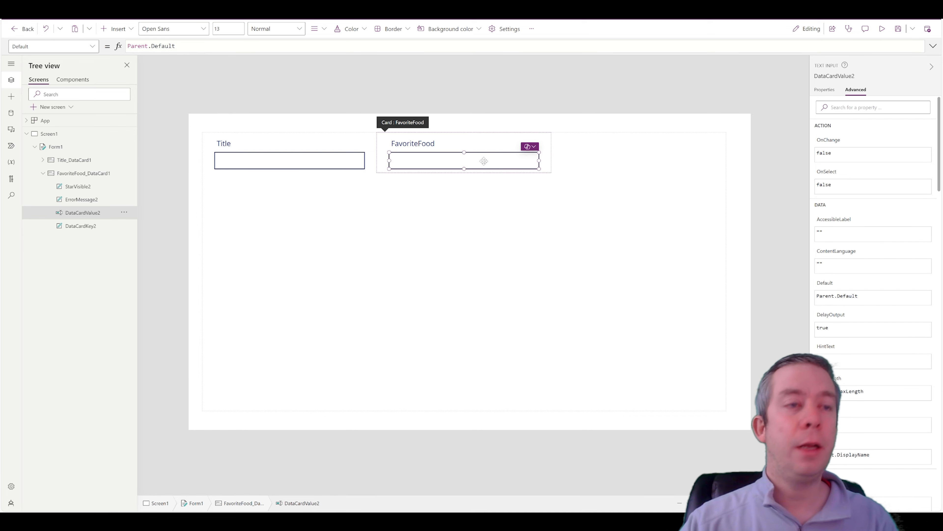
key(Delete)
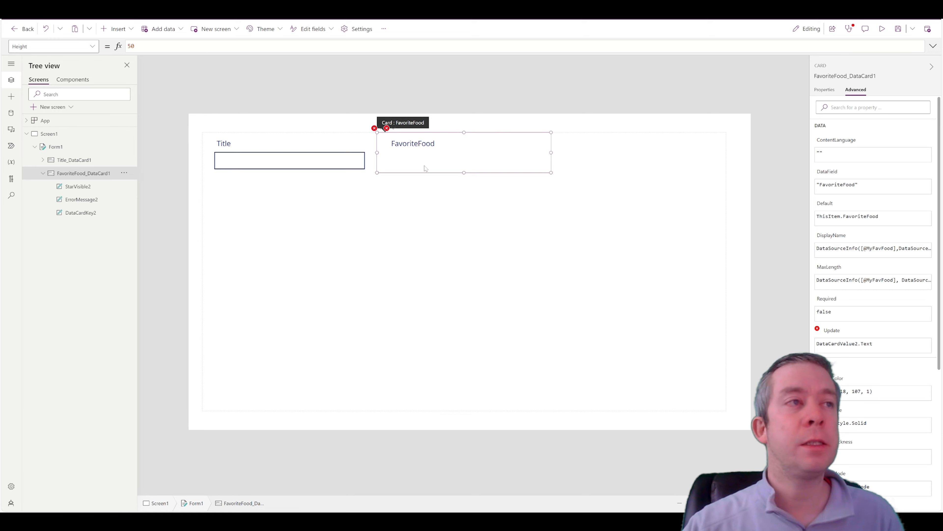
Insert a combo box into the FavoriteFood card, place it beneath the label at about X 30, Y 44, and widen it to about 364
click(118, 28)
text(combo)
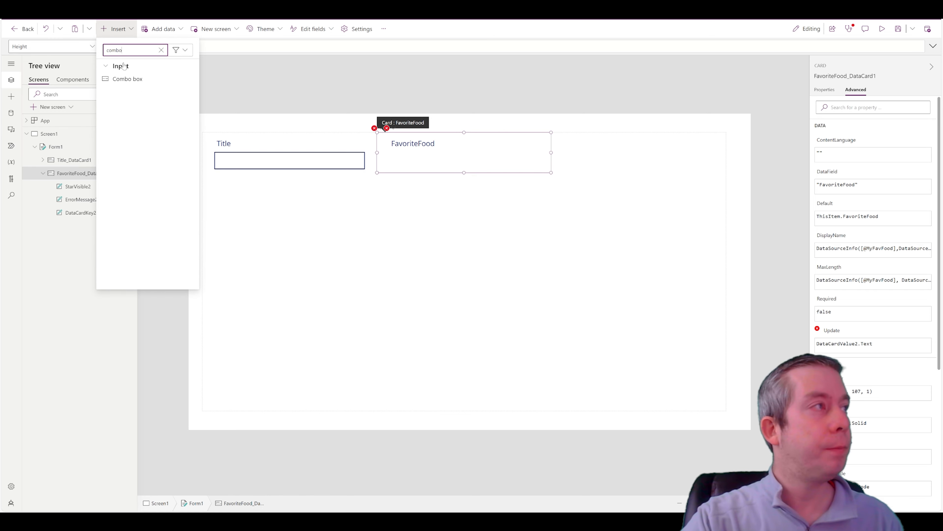
click(136, 79)
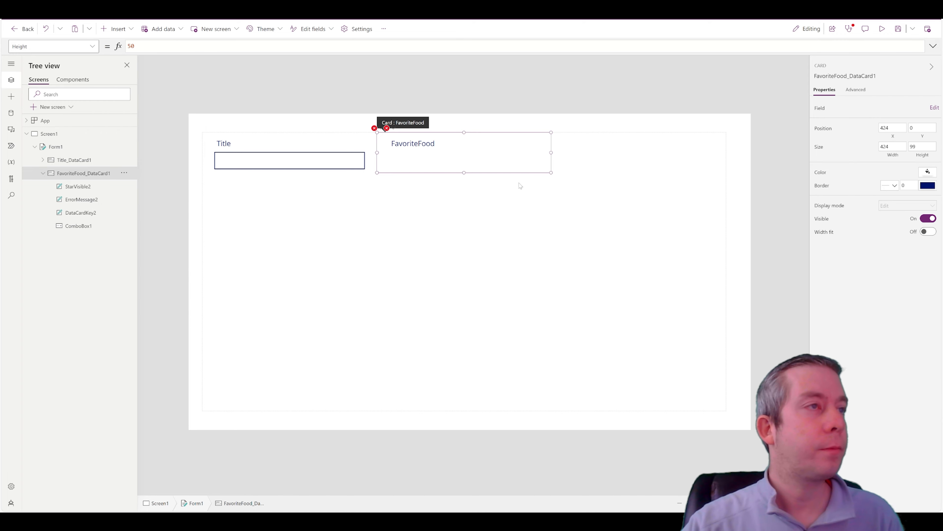
drag(468, 161, 453, 162)
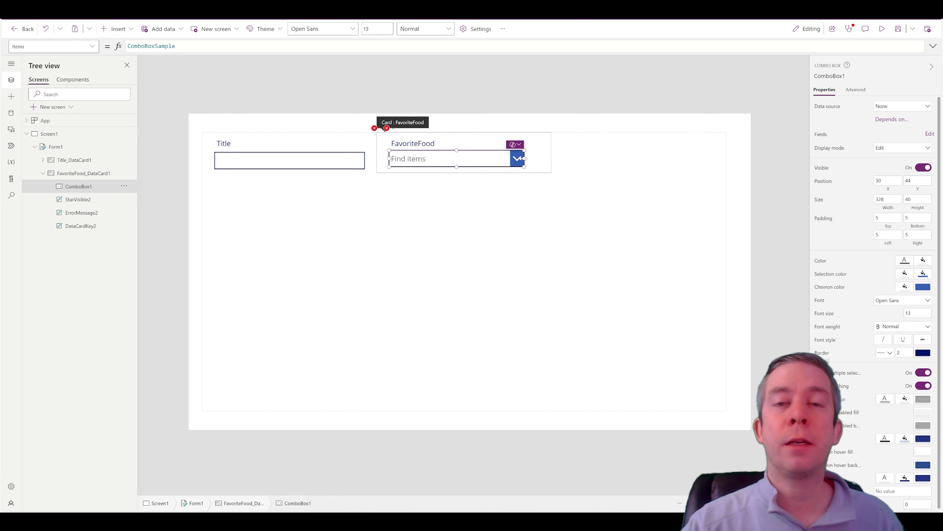
drag(524, 159, 539, 158)
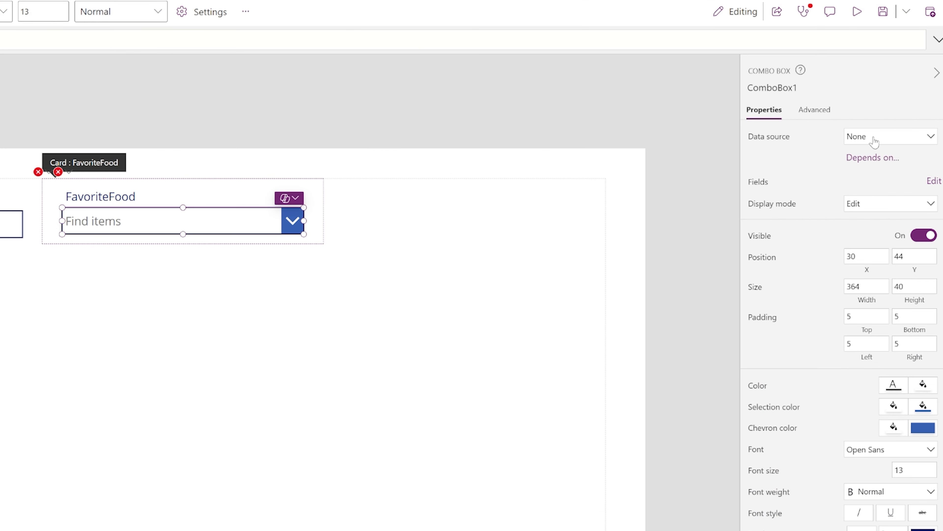
Set the combo box's data source to MyFavFood with FavoriteFood as its primary text field
click(872, 138)
click(793, 244)
click(932, 182)
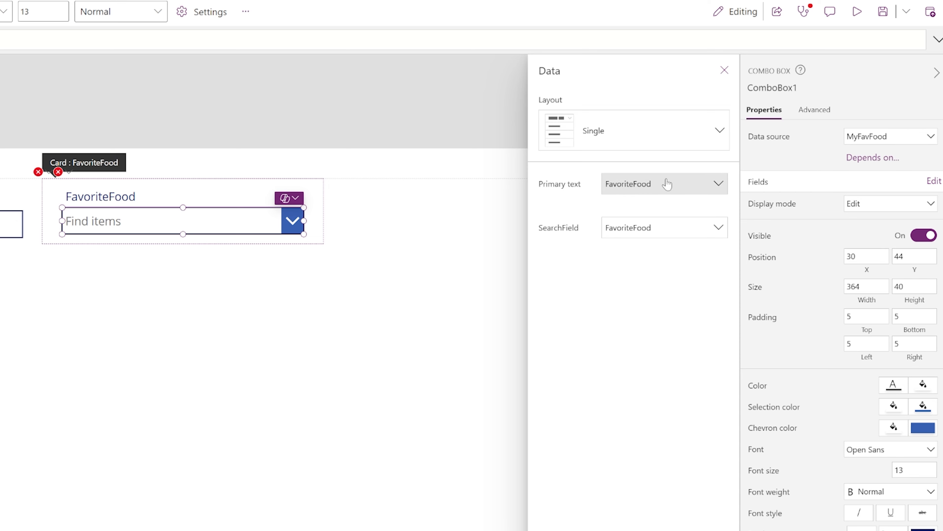
click(654, 183)
click(635, 201)
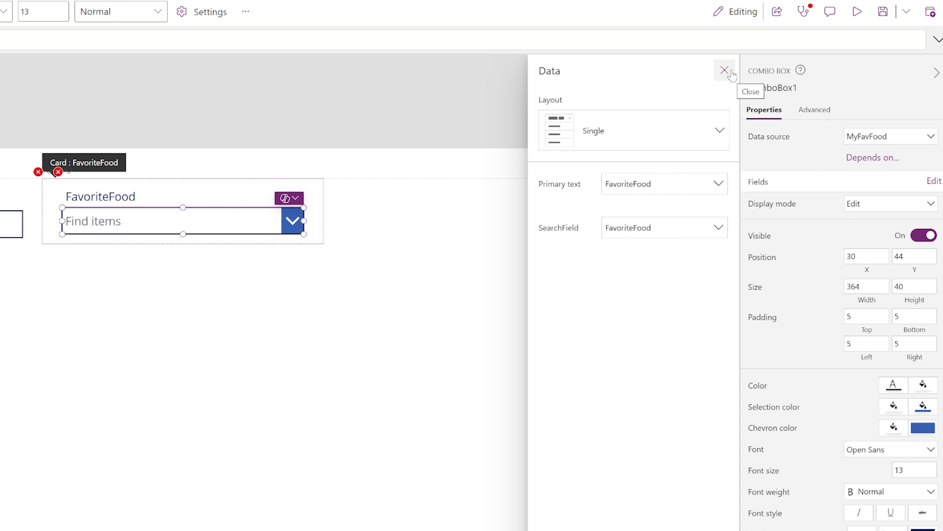
click(724, 71)
Preview the app and choose Shepherds Pie, Cheesecake, Eggs and Fried Chicken in the FavoriteFood combo box
click(857, 12)
click(249, 146)
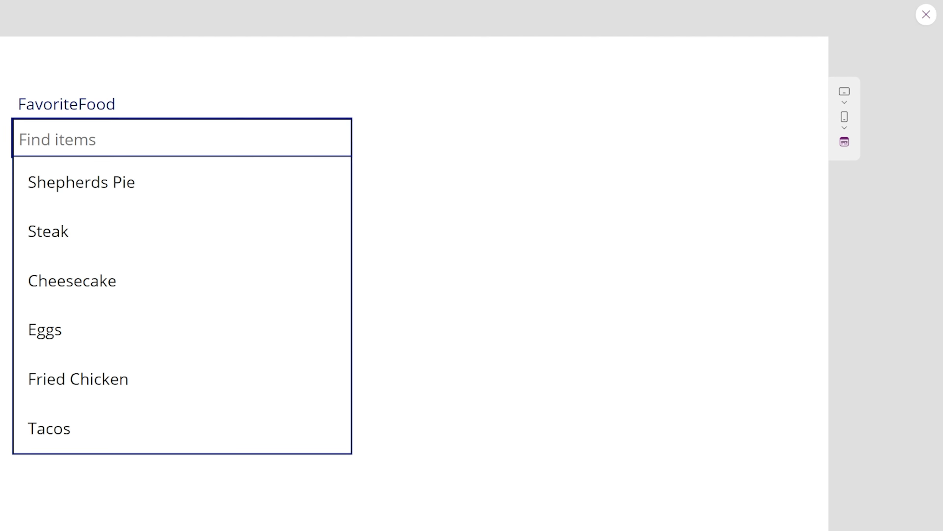
click(93, 201)
click(132, 320)
click(129, 373)
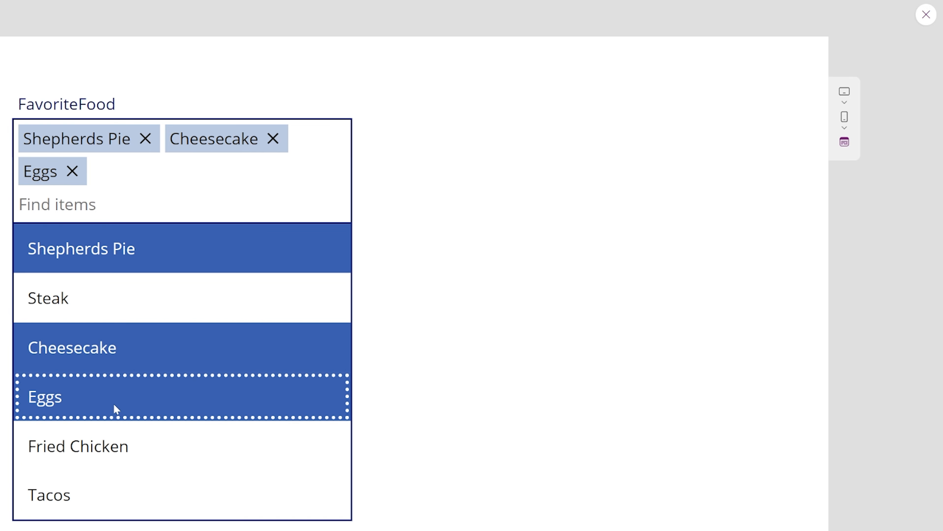
click(102, 449)
click(620, 371)
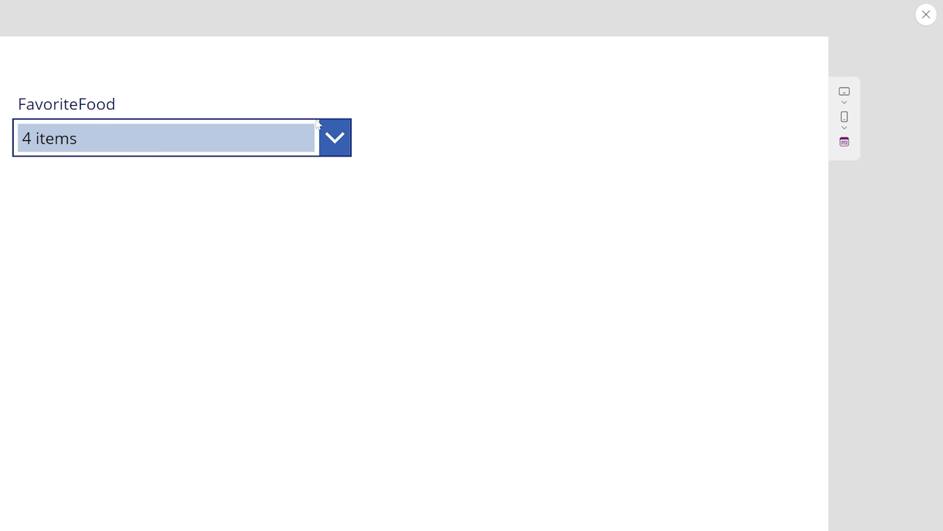
Remove all chosen foods from the FavoriteFood combo box and close the preview
click(343, 152)
click(212, 171)
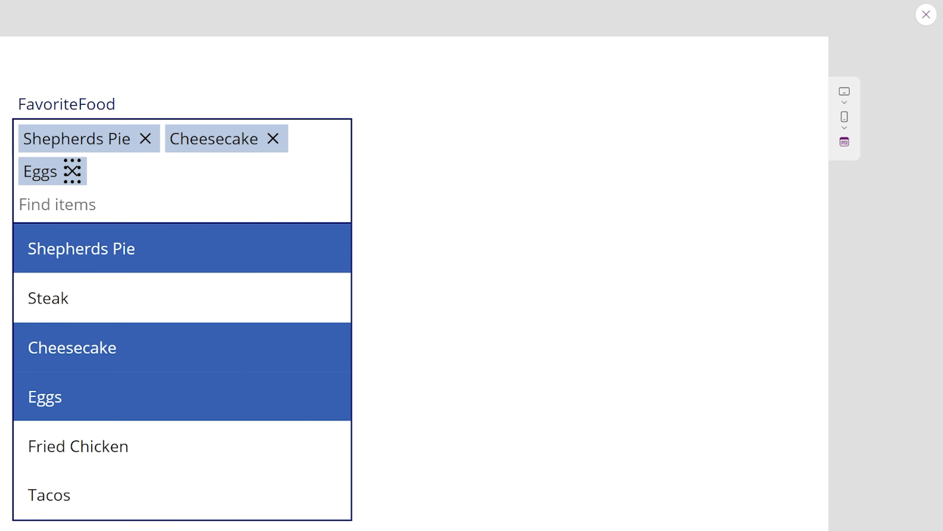
click(72, 171)
click(146, 138)
click(127, 139)
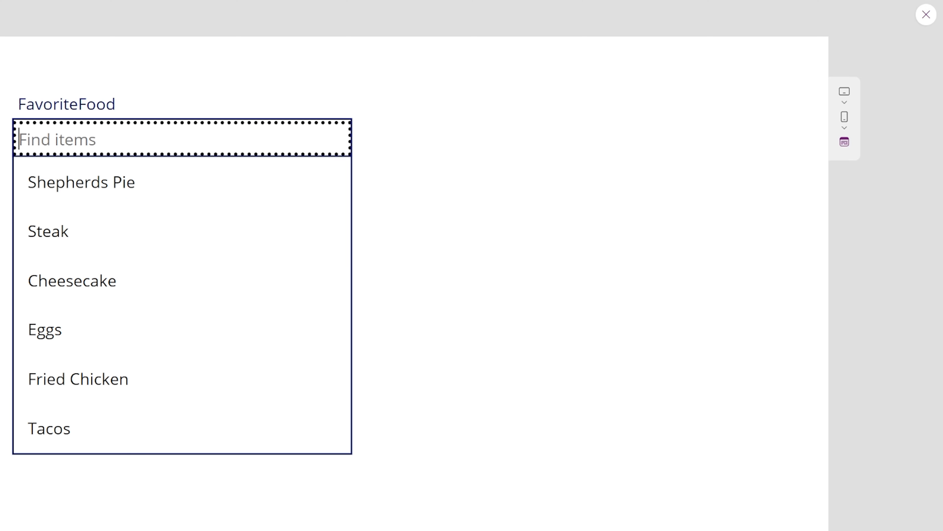
click(474, 266)
click(927, 15)
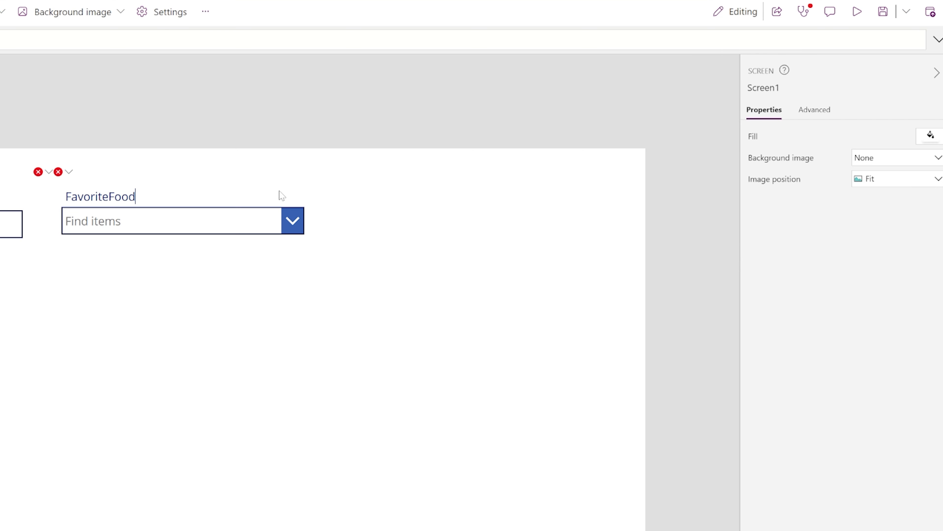
Set the FavoriteFood combo box's SelectMultiple property to false
click(207, 228)
click(187, 228)
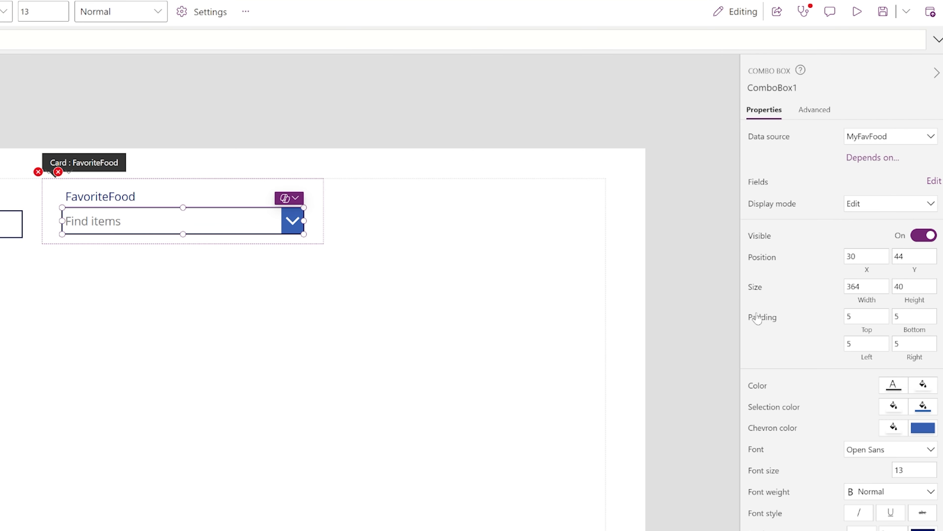
click(809, 110)
scroll(791, 357, down, 5)
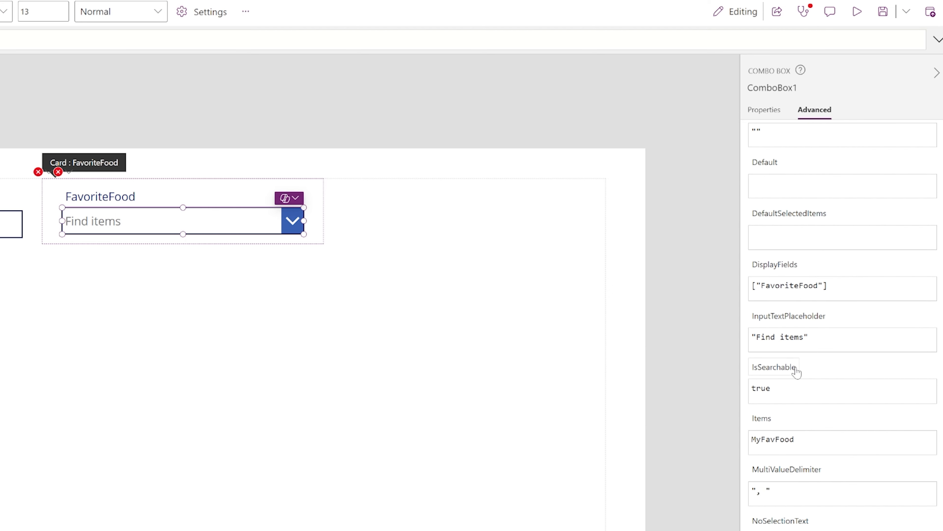
scroll(796, 372, down, 1)
scroll(790, 405, down, 3)
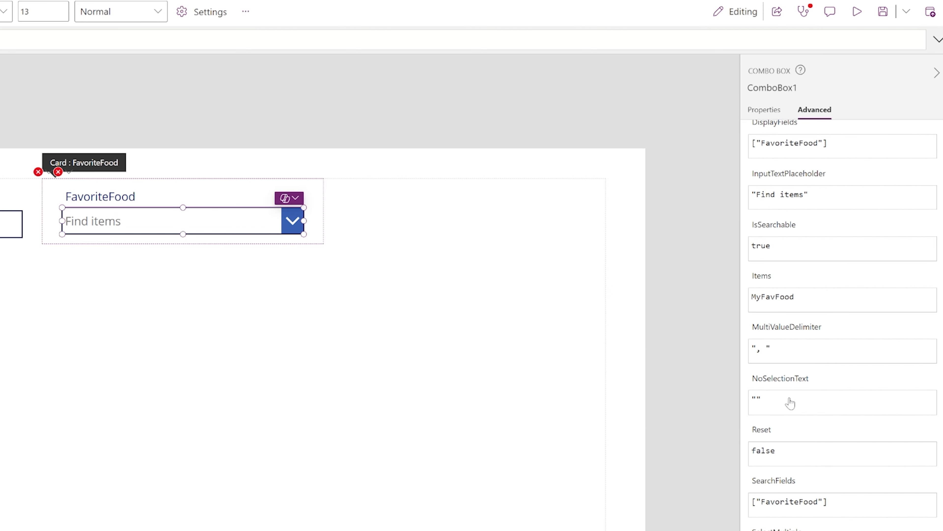
scroll(790, 403, down, 8)
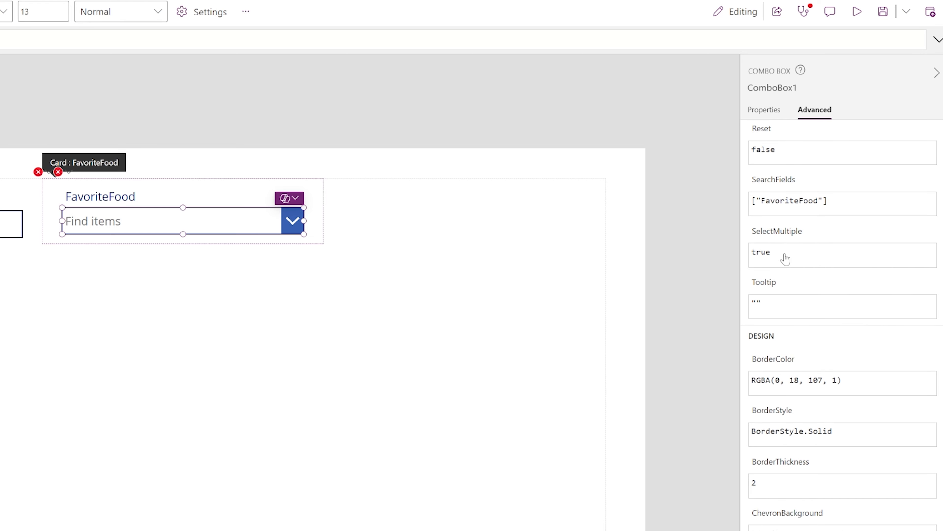
click(785, 259)
key(ctrl+a)
text(false)
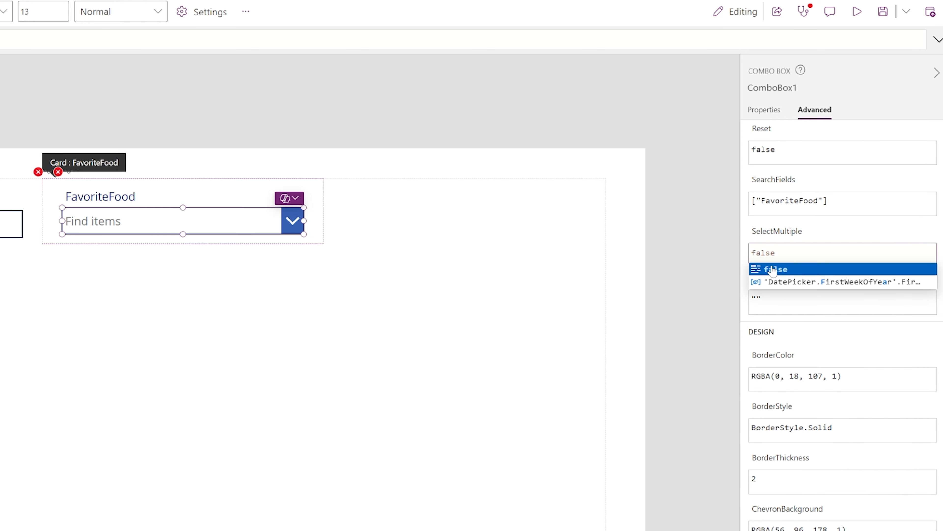
click(618, 297)
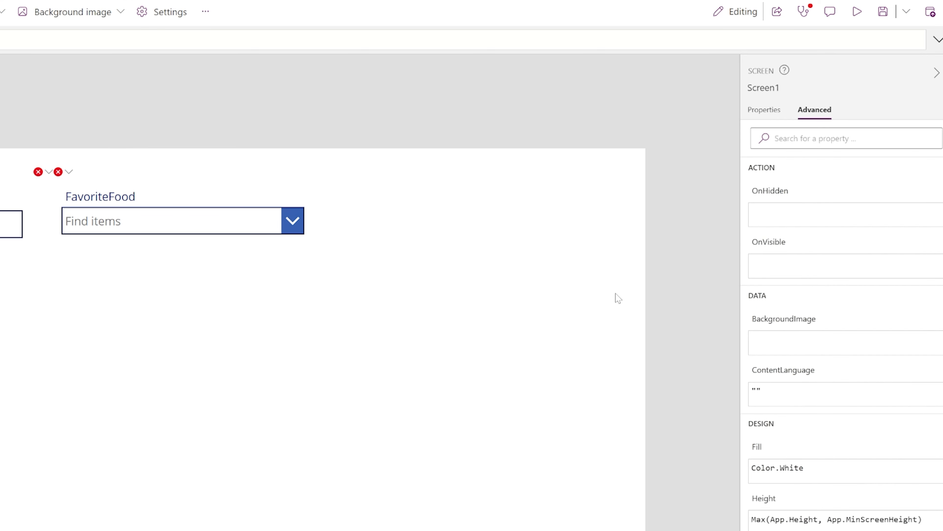
Preview the app, choose Shepherds Pie in the FavoriteFood combo box and remove that choice again
click(857, 13)
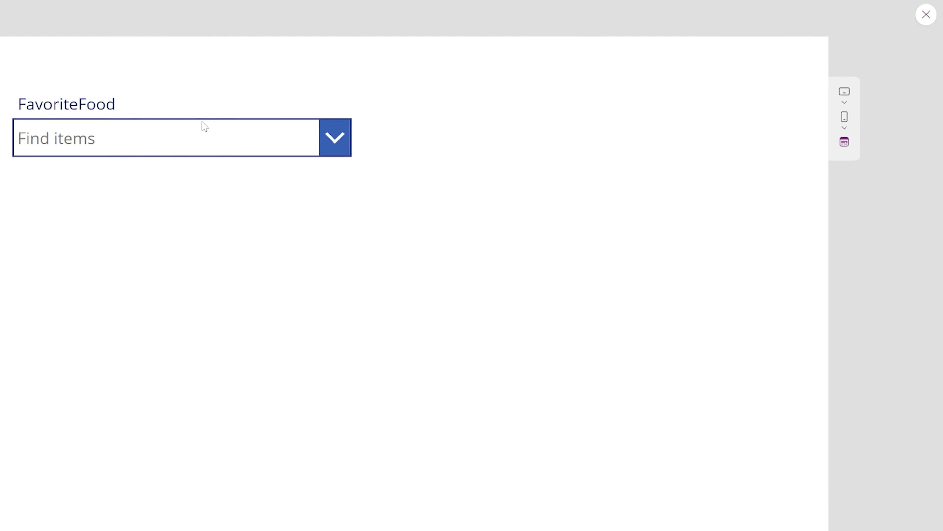
click(202, 134)
click(178, 182)
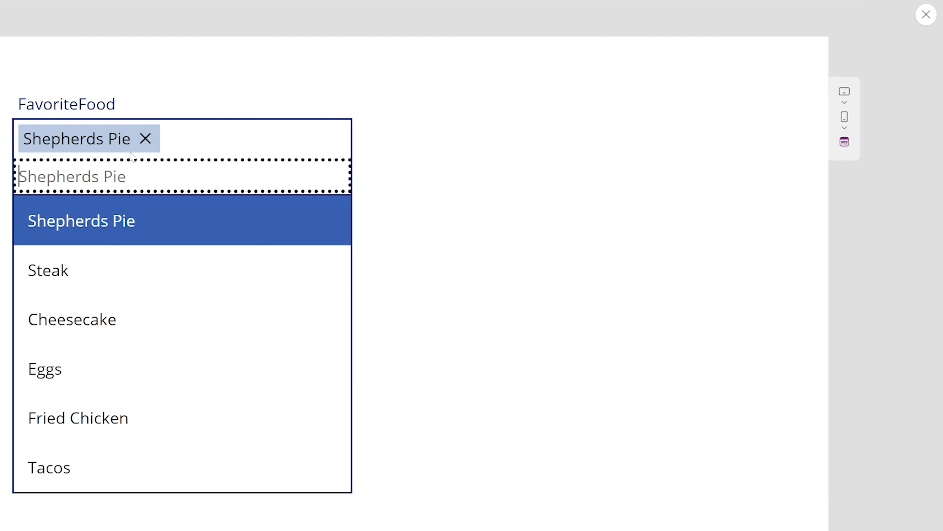
click(146, 137)
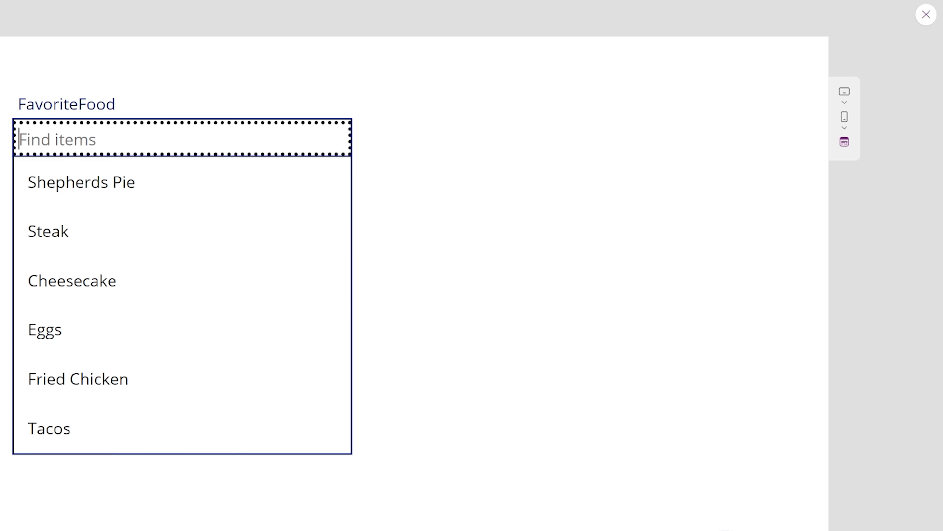
Search the FavoriteFood combo box for Steak, clear the search text and close the preview
text(Steak)
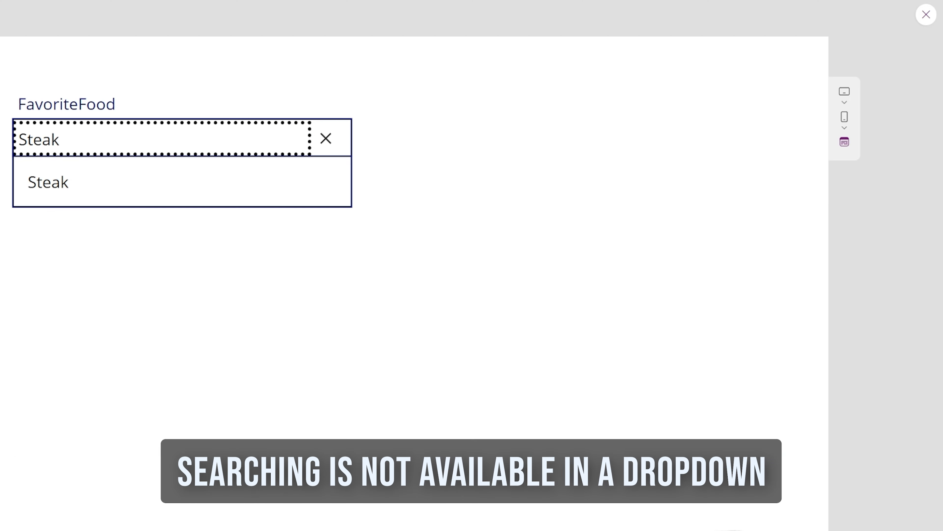
double_click(14, 145)
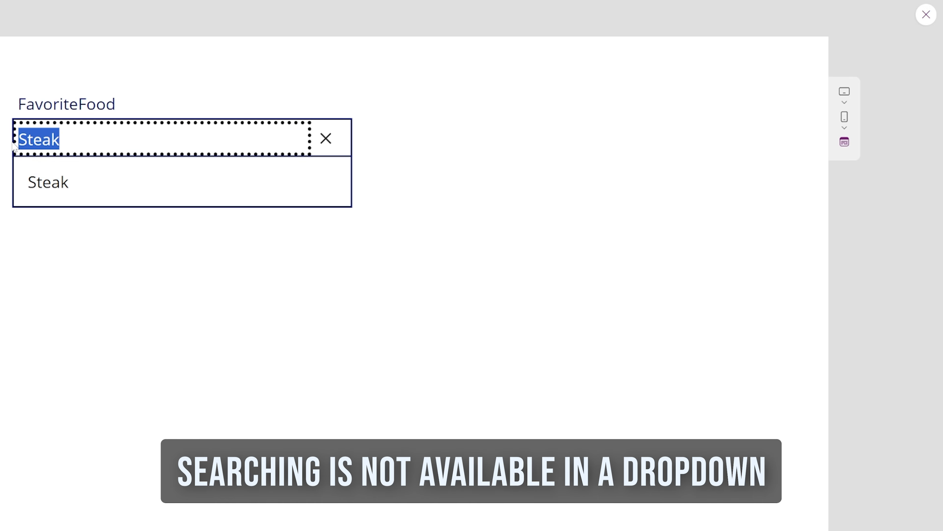
key(BackSpace)
key(Escape)
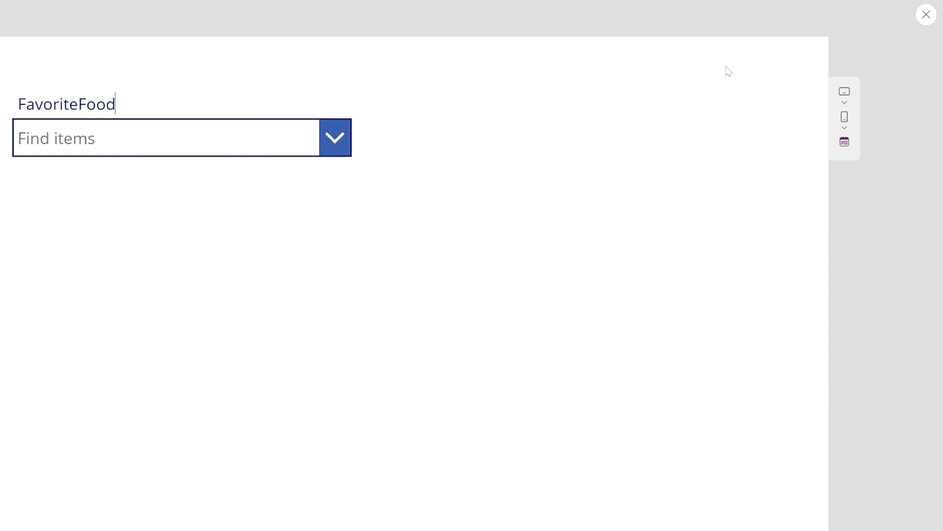
click(924, 16)
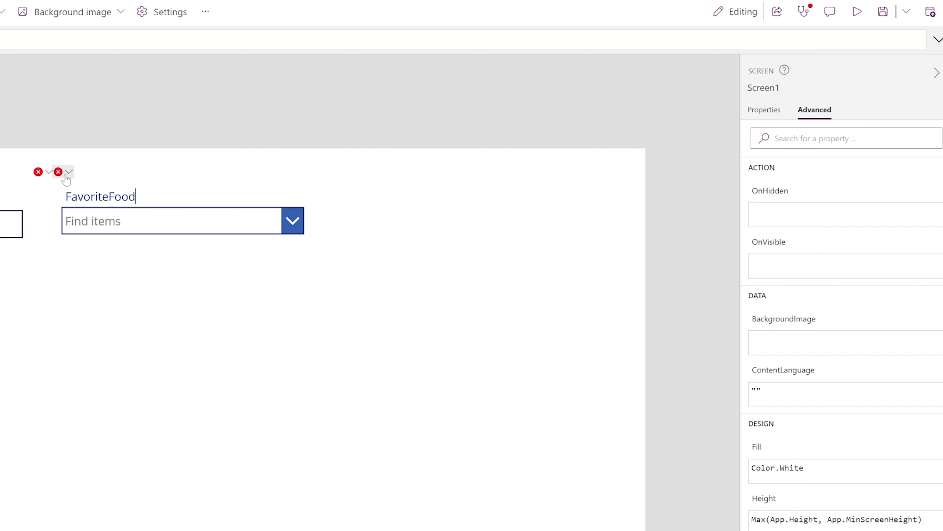
Clear the invalid Y formula of ErrorMessage2 in the FavoriteFood card
click(58, 173)
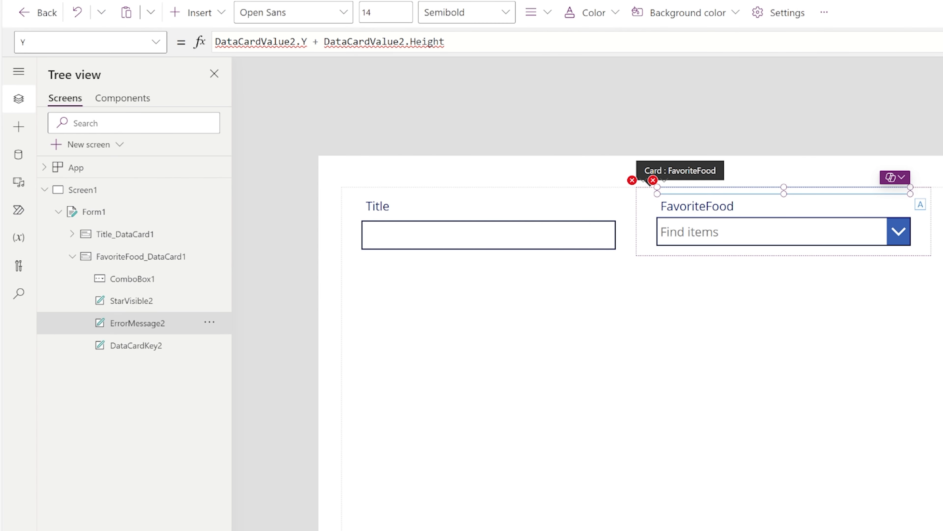
drag(446, 41, 216, 42)
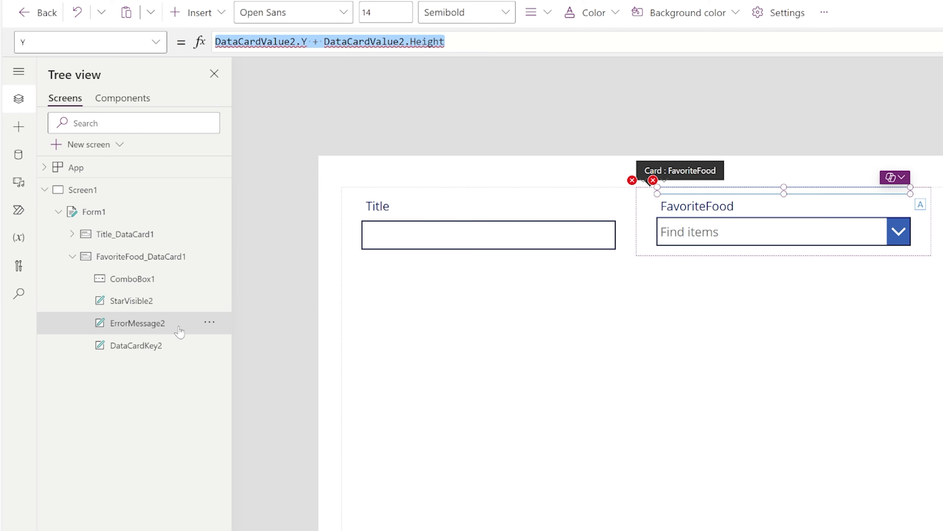
key(Delete)
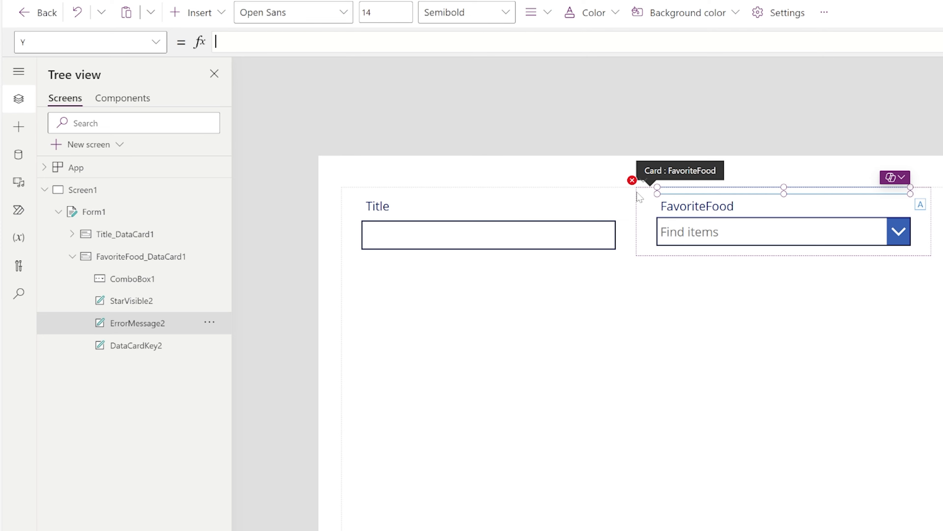
Replace the Update formula of FavoriteFood_DataCard1 with ComboBox1.Selected.FavoriteFood
click(632, 180)
click(637, 198)
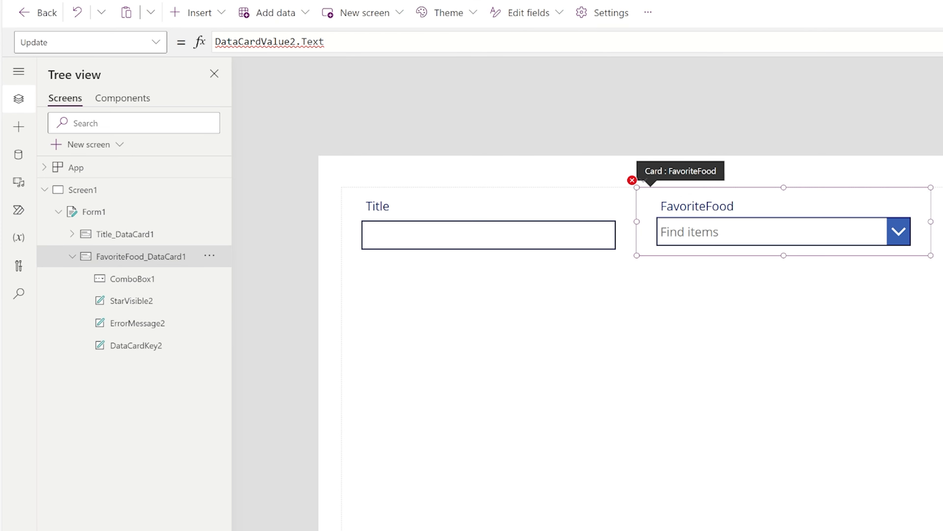
drag(324, 42, 77, 63)
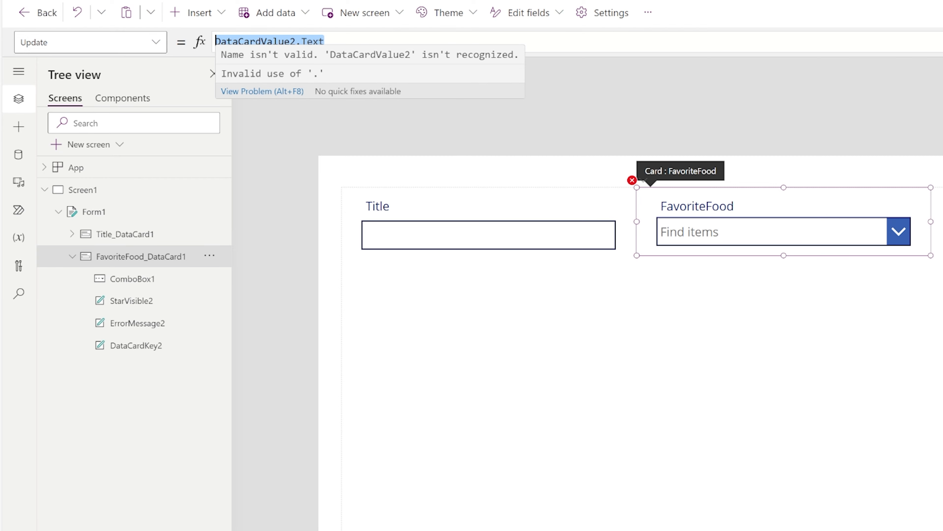
drag(327, 41, 216, 41)
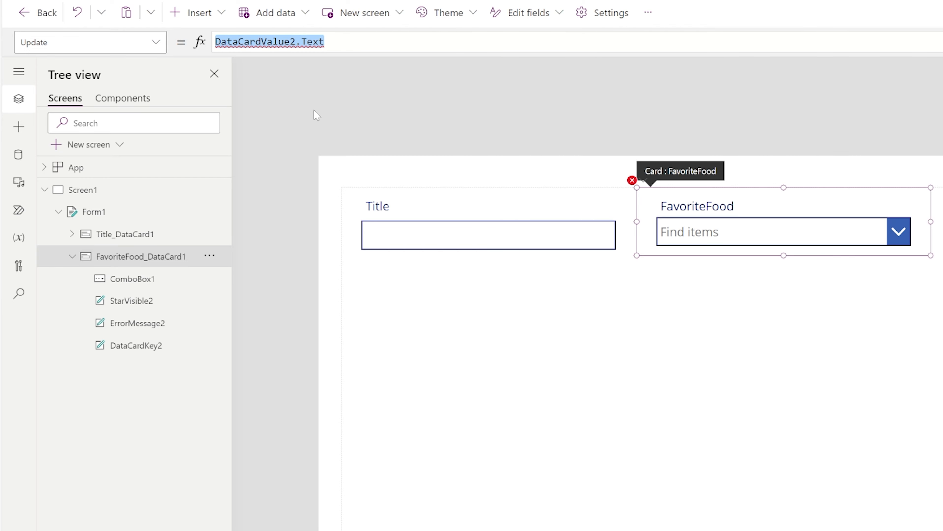
key(BackSpace)
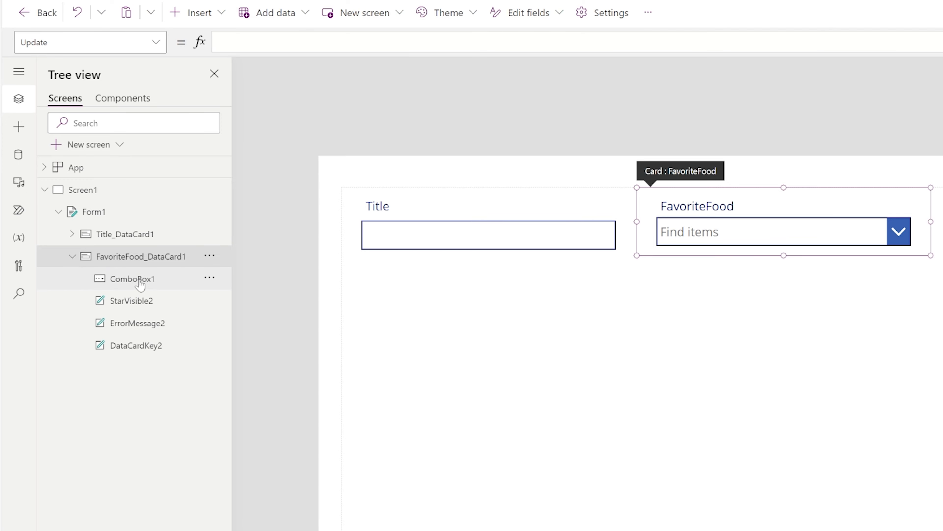
text(Co)
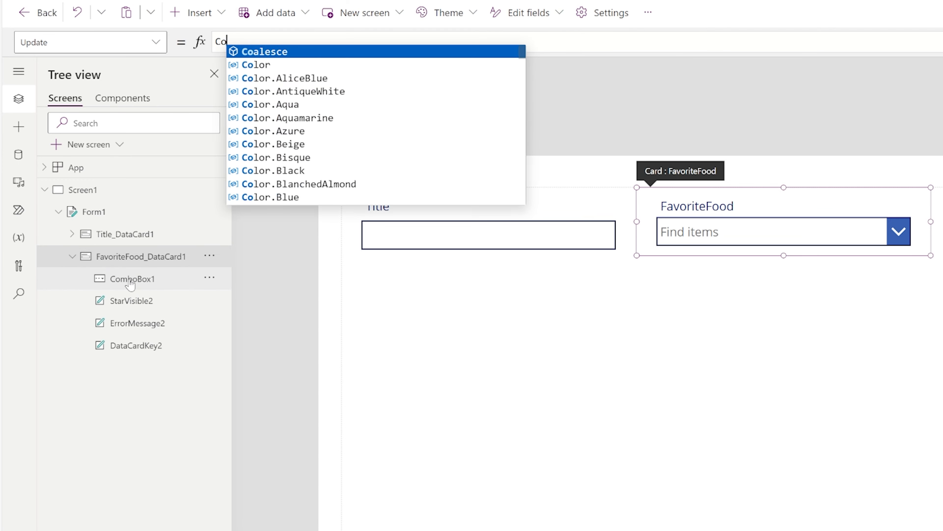
text(mboBox1.)
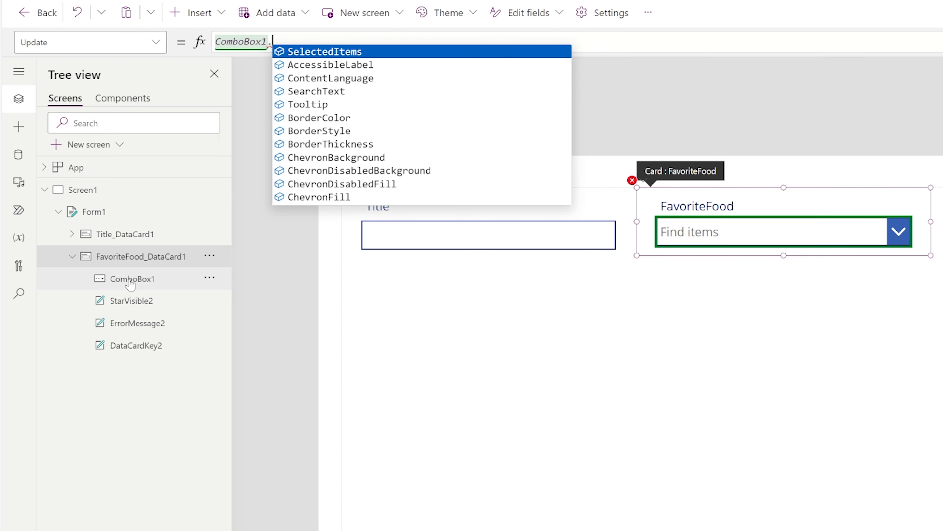
text(Selected.)
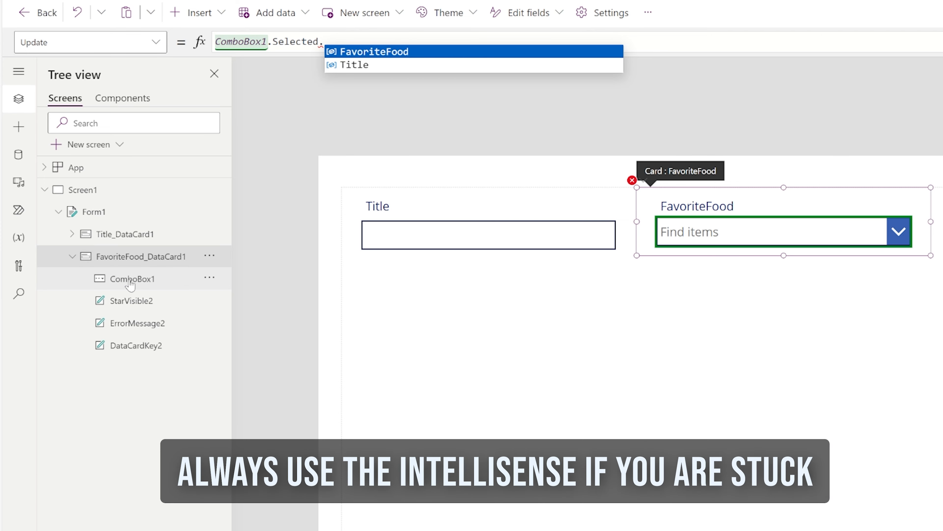
text(FavoriteFood)
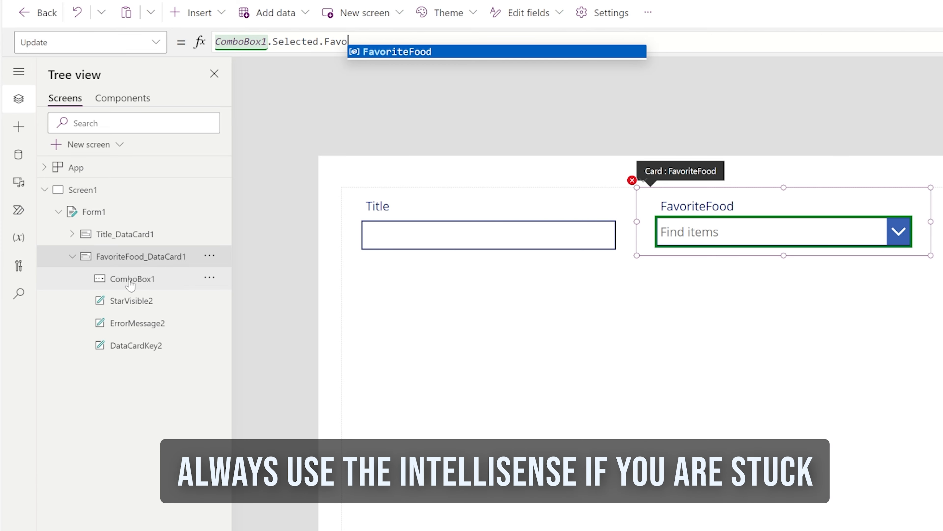
click(469, 306)
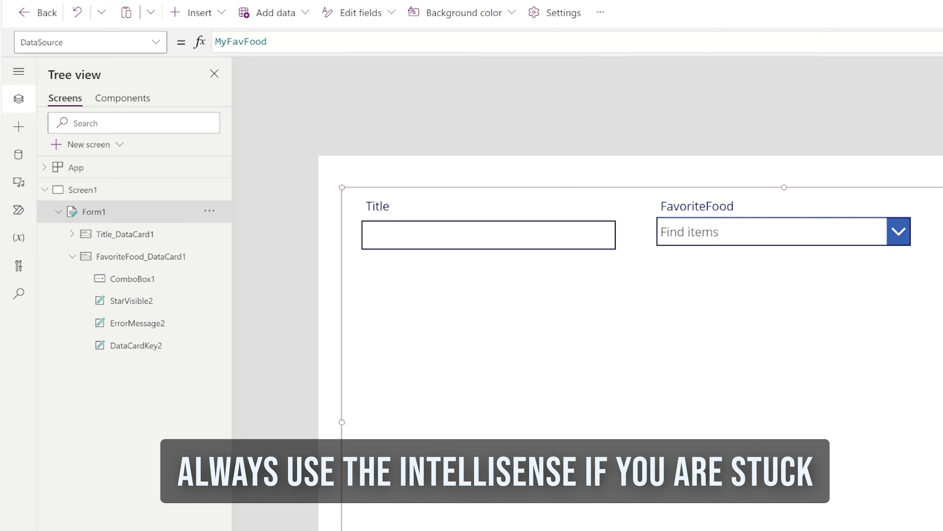
Try to move the FavoriteFood combo box slightly lower within its card
click(773, 240)
click(746, 230)
drag(745, 230, 749, 236)
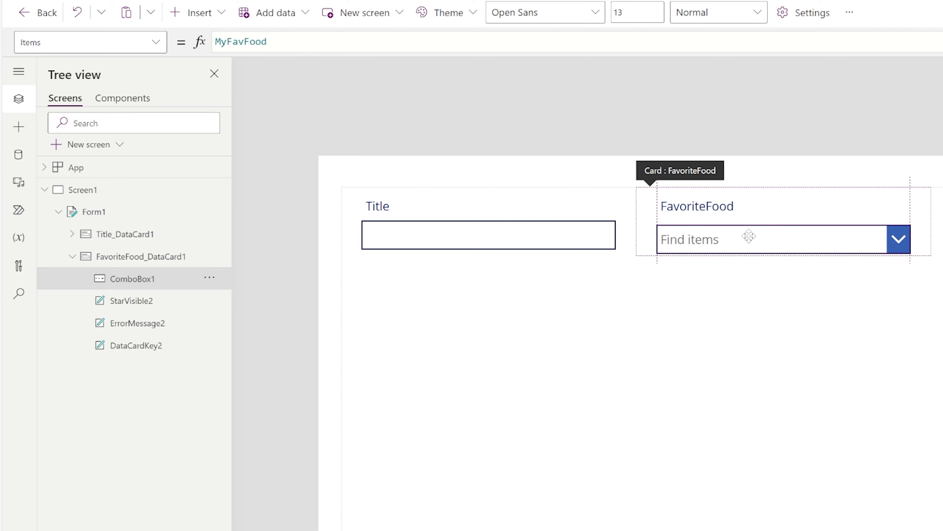
click(820, 392)
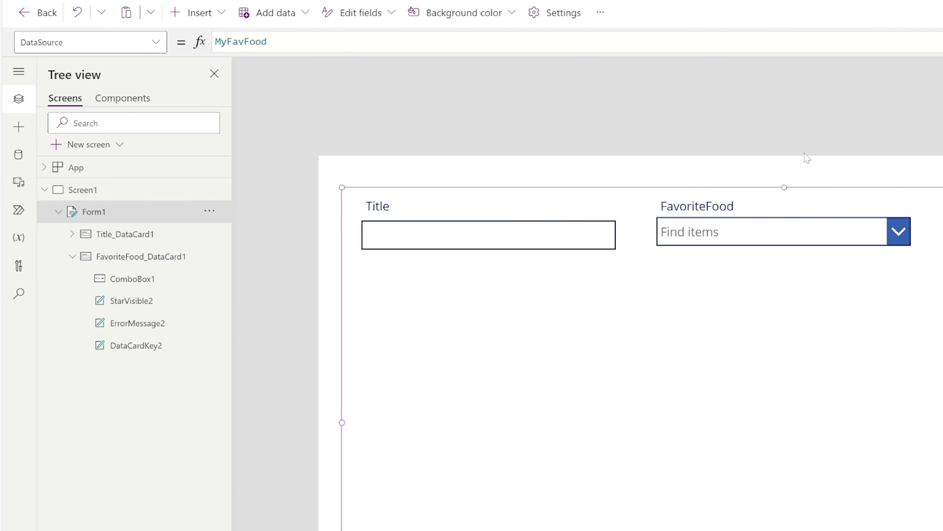
Lower Form1's top edge to free space on the screen and place a new button above the FavoriteFood field
drag(784, 187, 786, 276)
click(709, 196)
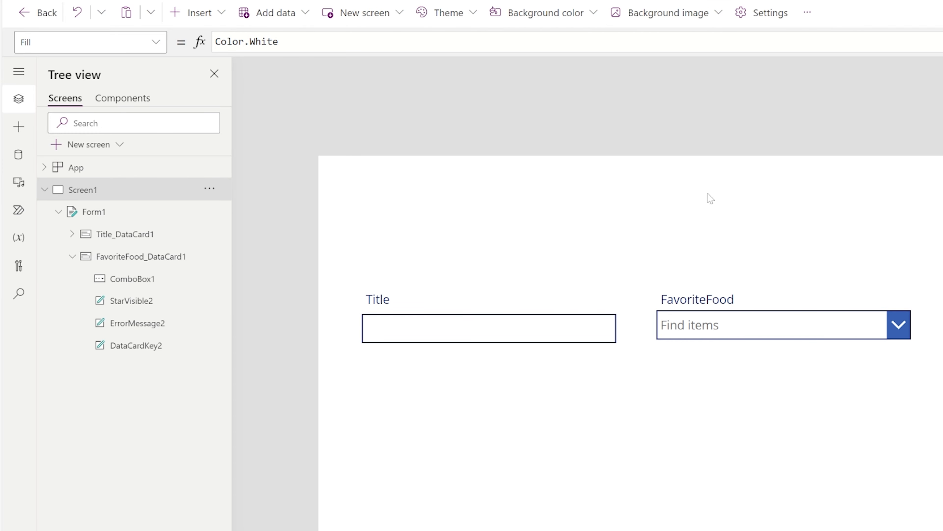
click(197, 12)
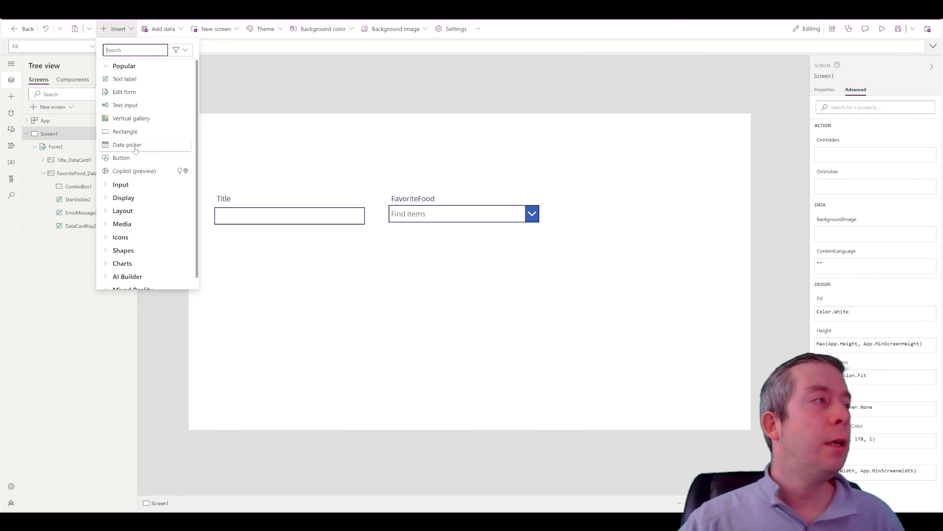
click(121, 157)
drag(219, 140, 477, 167)
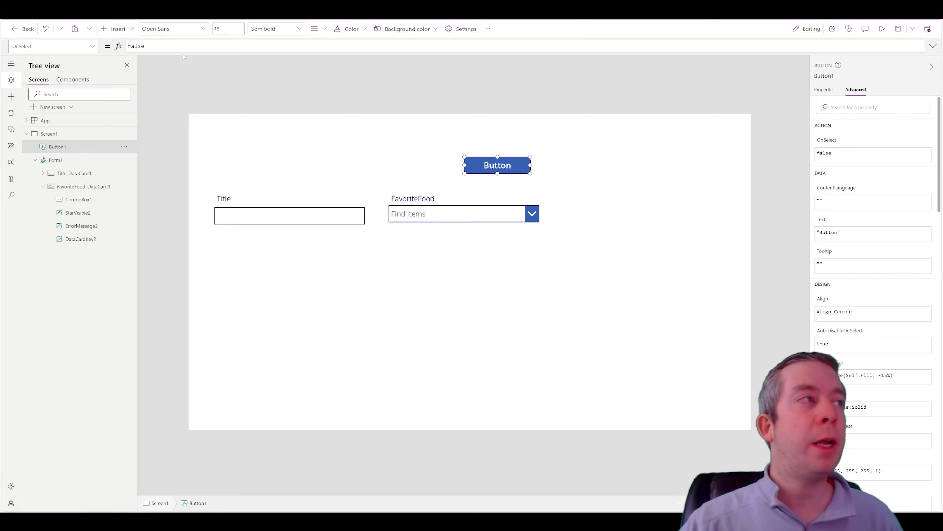
Set the button's OnSelect formula to SubmitForm(Form1); and change its text to Save
double_click(136, 46)
text(Sub)
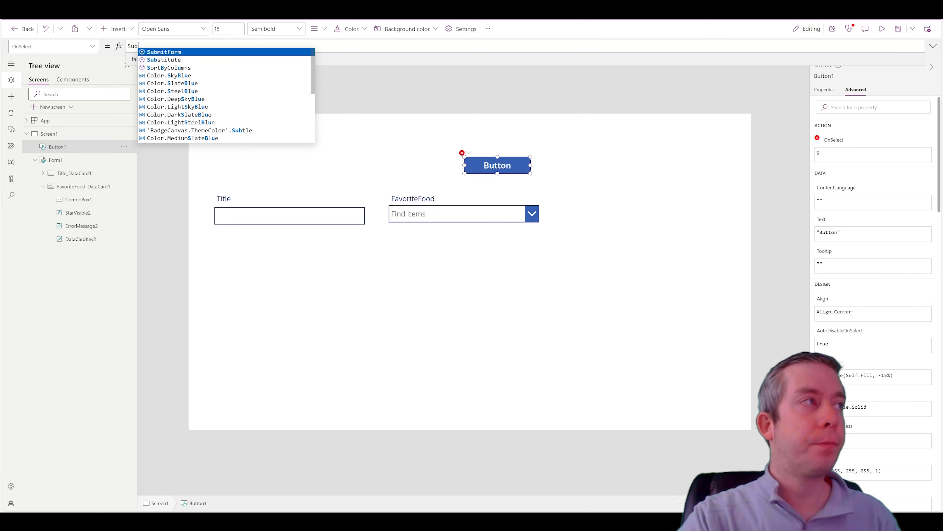
text(mitForm()
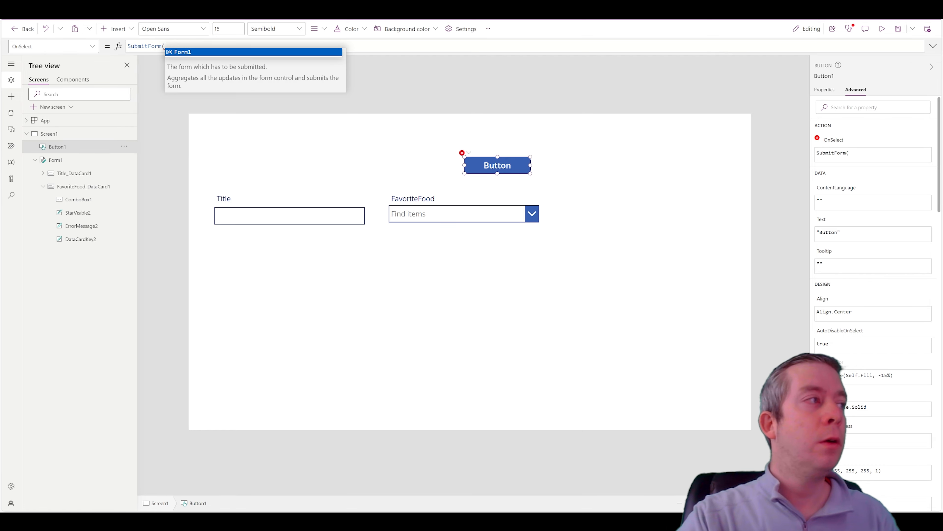
text(Form1);)
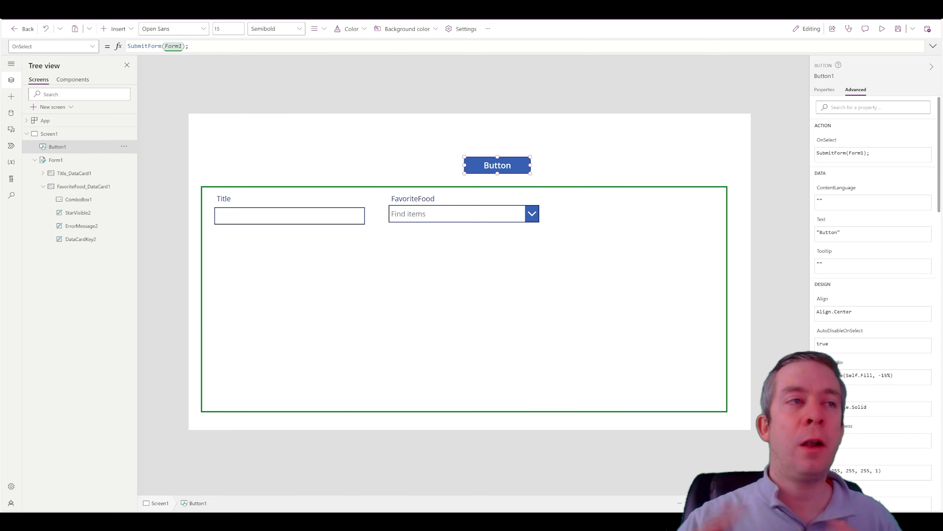
click(824, 87)
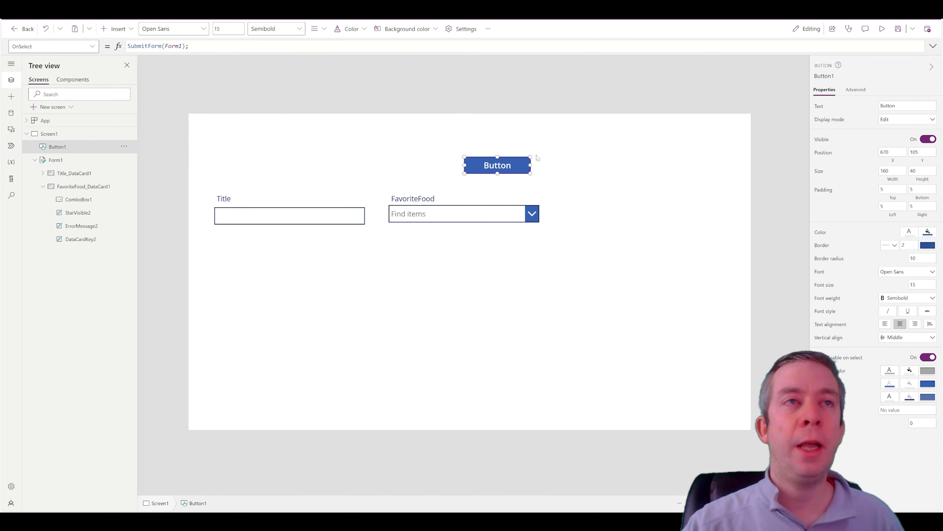
drag(896, 106, 867, 107)
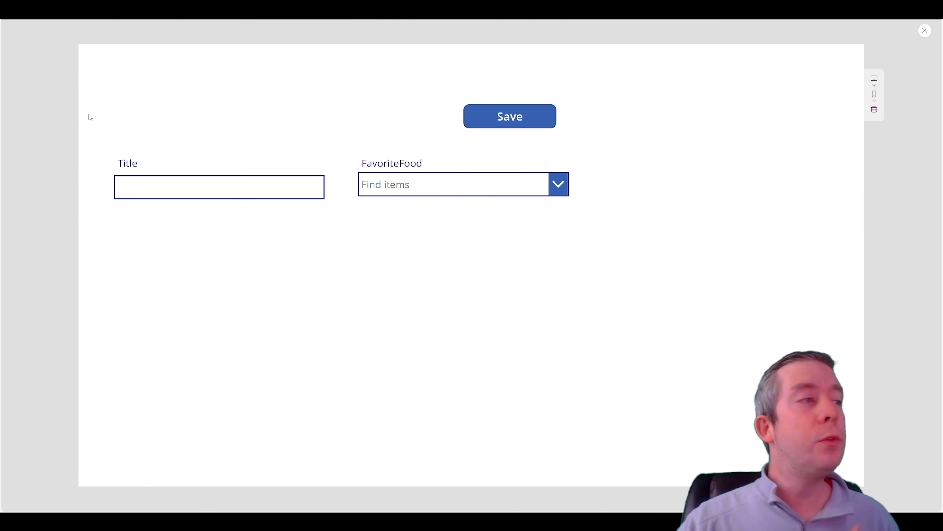
In the app preview, enter Snow White as the Title, choose Cheesecake as FavoriteFood and save the record
click(133, 187)
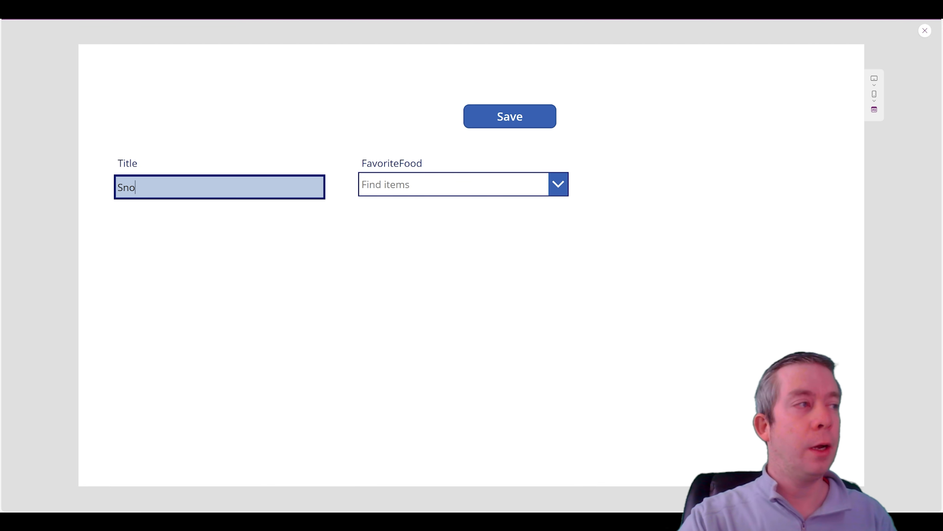
click(558, 184)
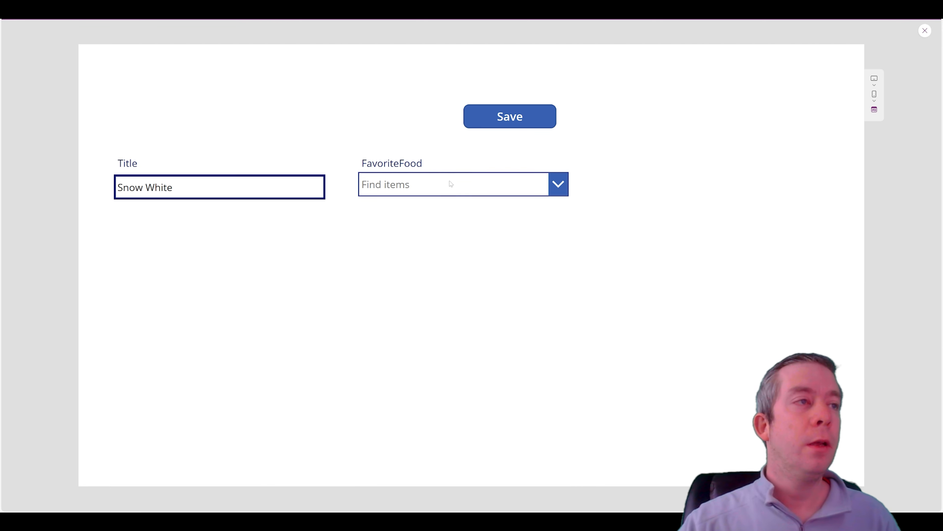
click(405, 274)
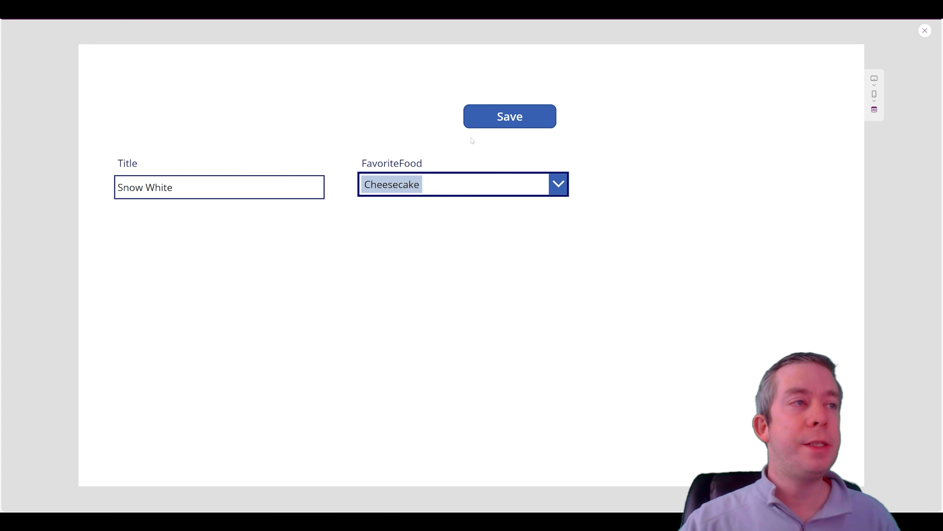
click(496, 117)
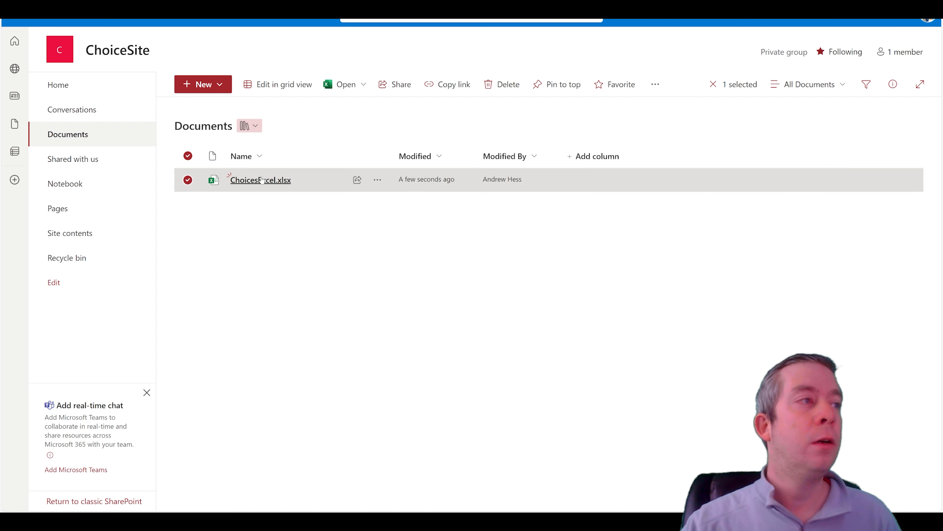
Open ChoicesExcel.xlsx from the ChoiceSite document library in SharePoint and widen the __PowerAppsId__ column to fit its values
click(262, 180)
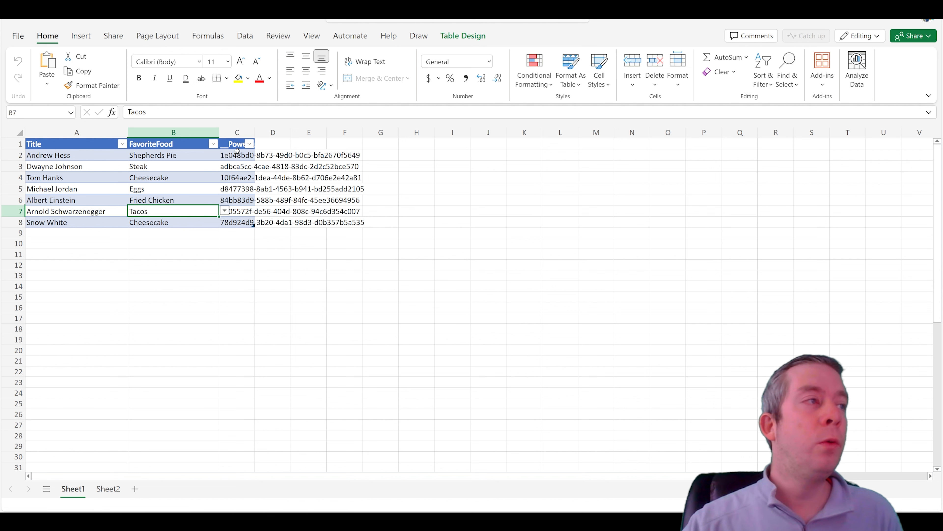
drag(254, 130, 381, 130)
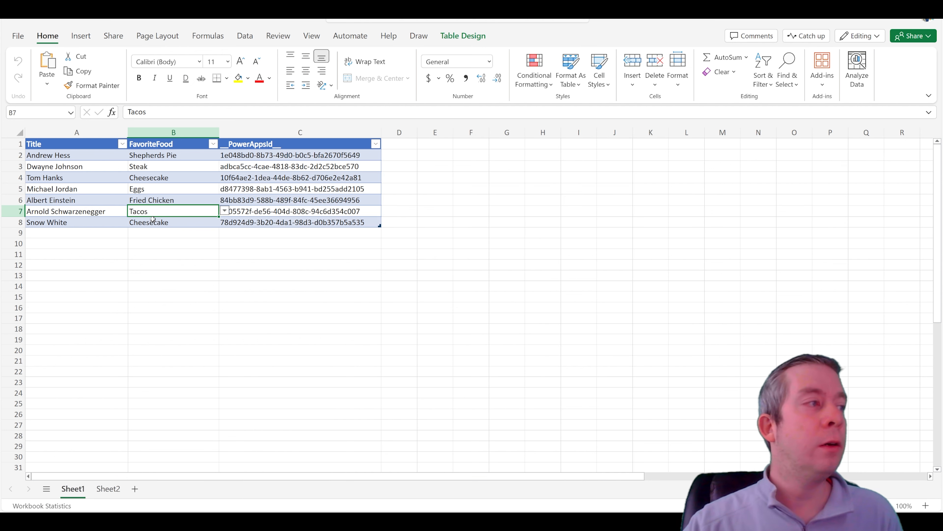
Check the Title, FavoriteFood and __PowerAppsId__ values in the Snow White row of the workbook
click(45, 222)
click(141, 221)
click(242, 221)
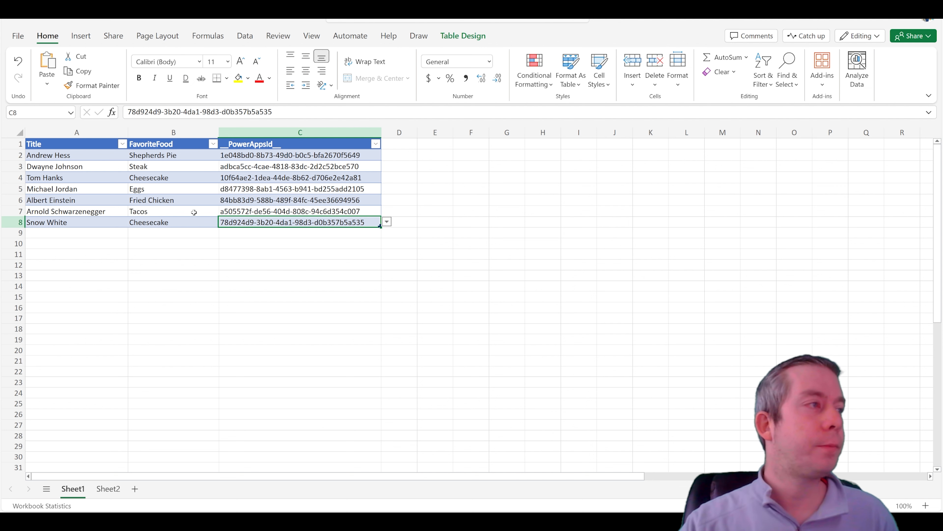
click(158, 222)
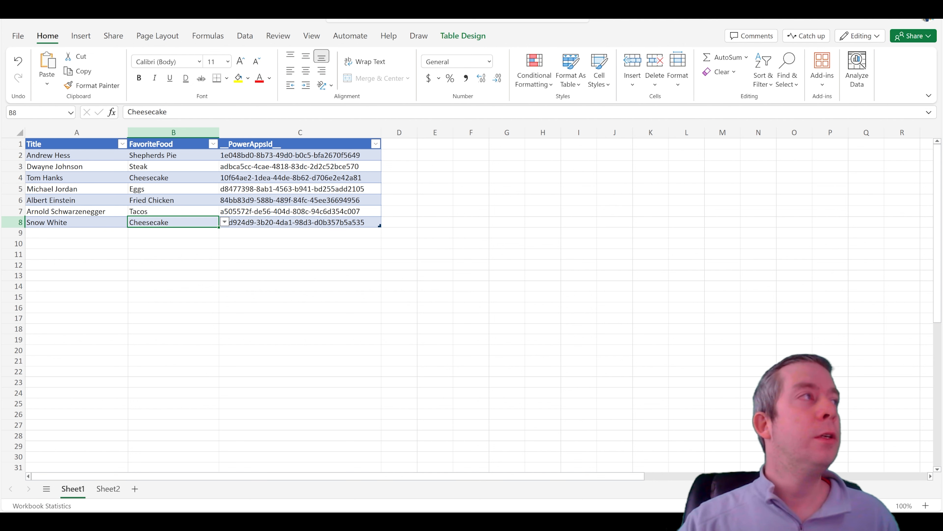
Switch back to Power Apps, leave the app preview and set Form1's OnSuccess formula to NewForm(Form1);
key(ctrl+shift+Tab)
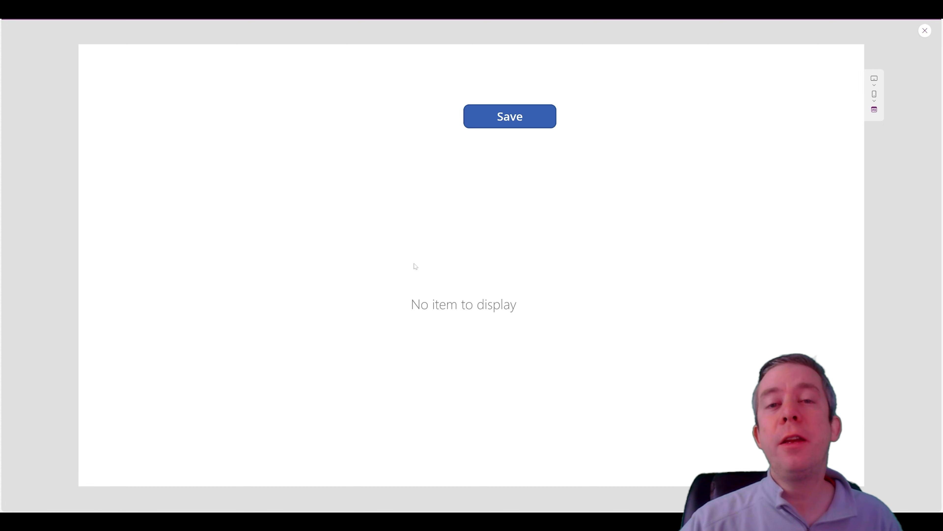
key(Escape)
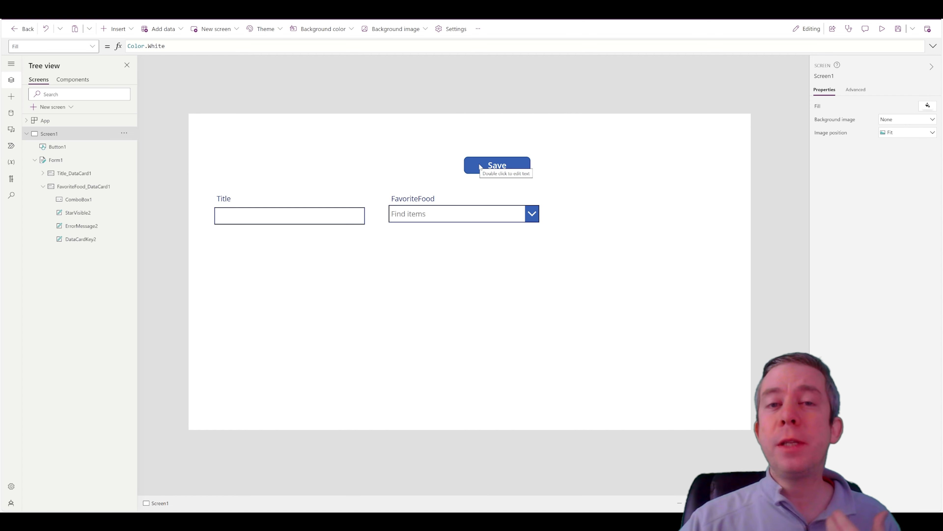
click(482, 165)
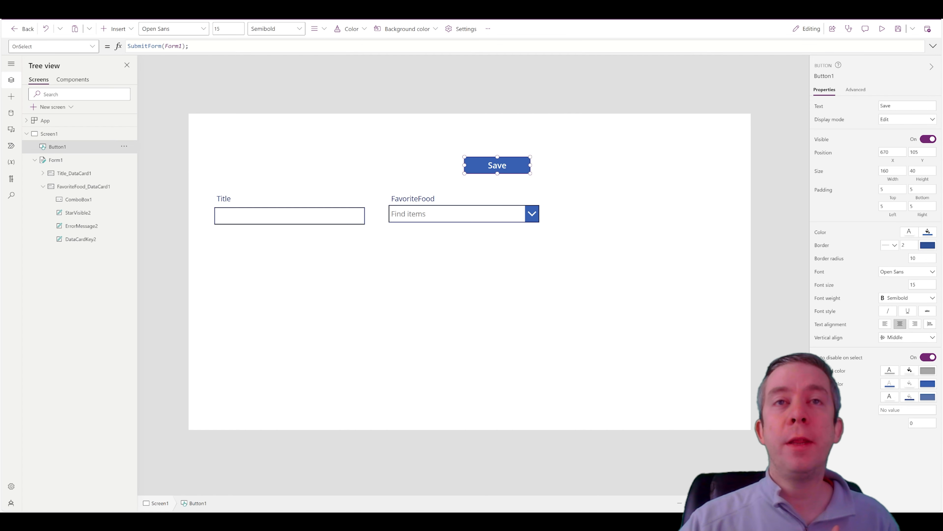
click(377, 313)
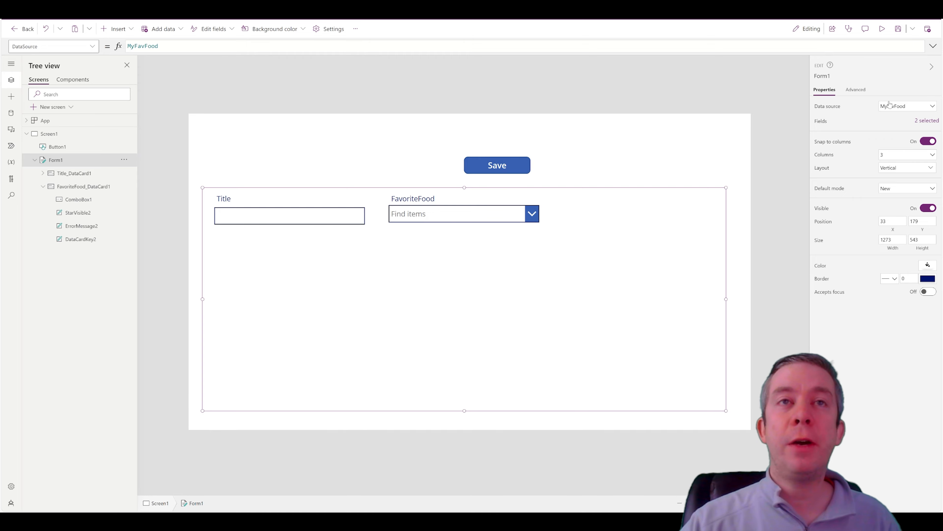
click(855, 90)
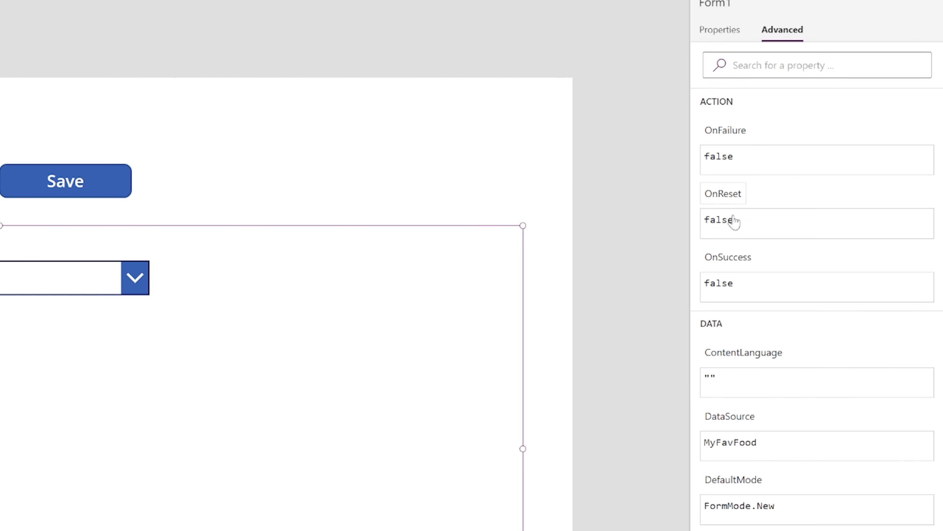
click(731, 292)
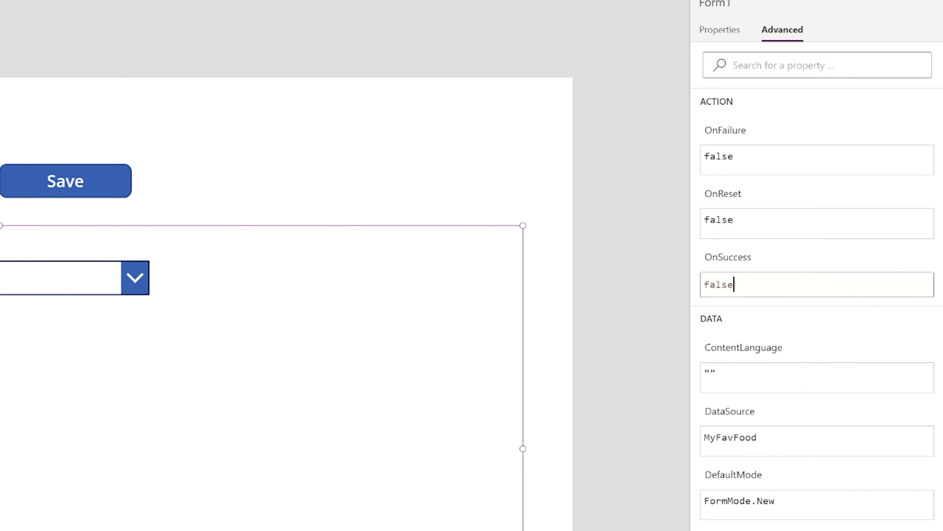
drag(732, 285, 704, 285)
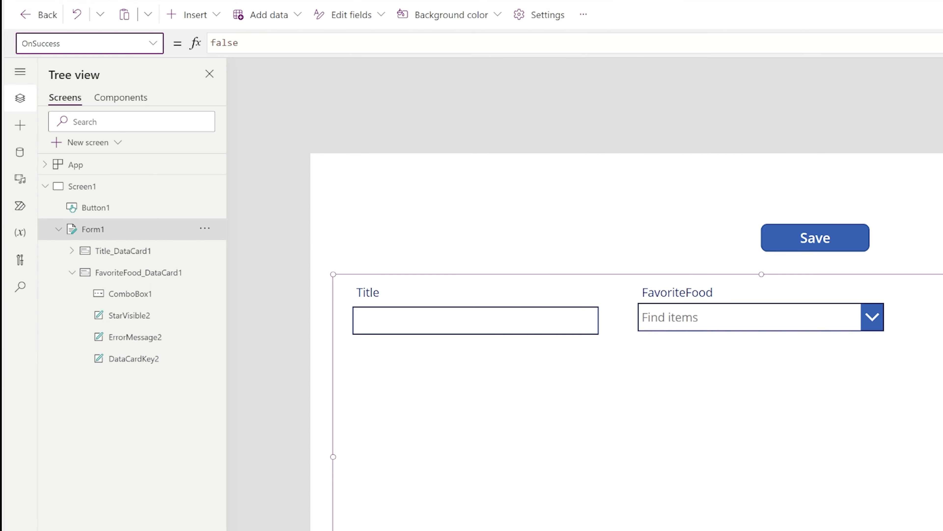
key(Tab)
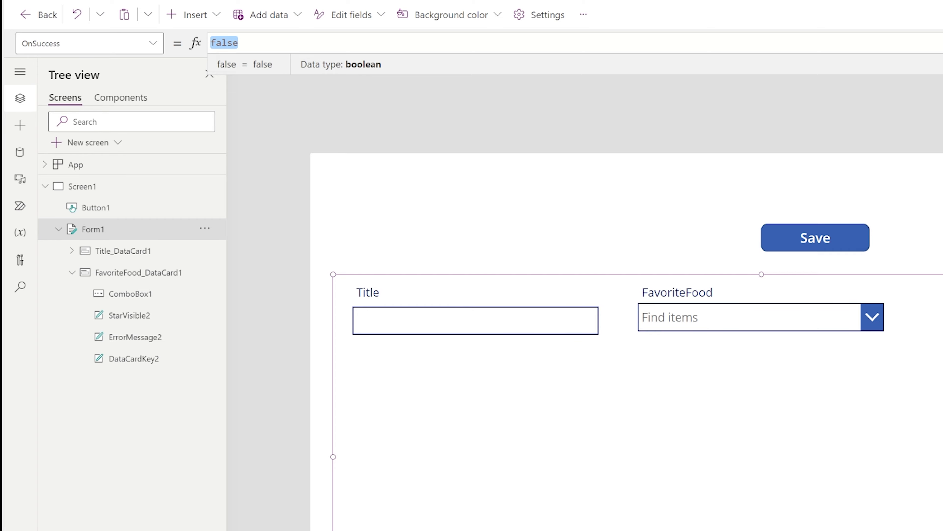
text(NewForm()
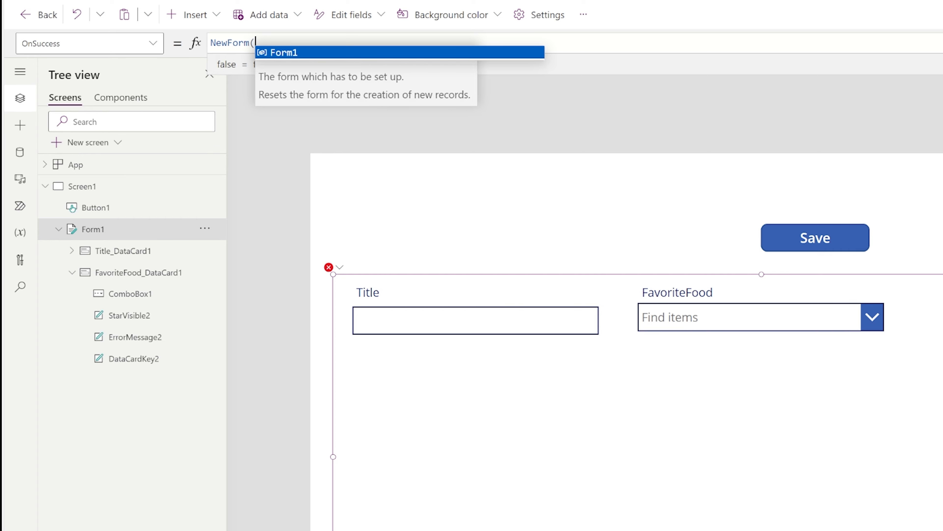
text(Form1);)
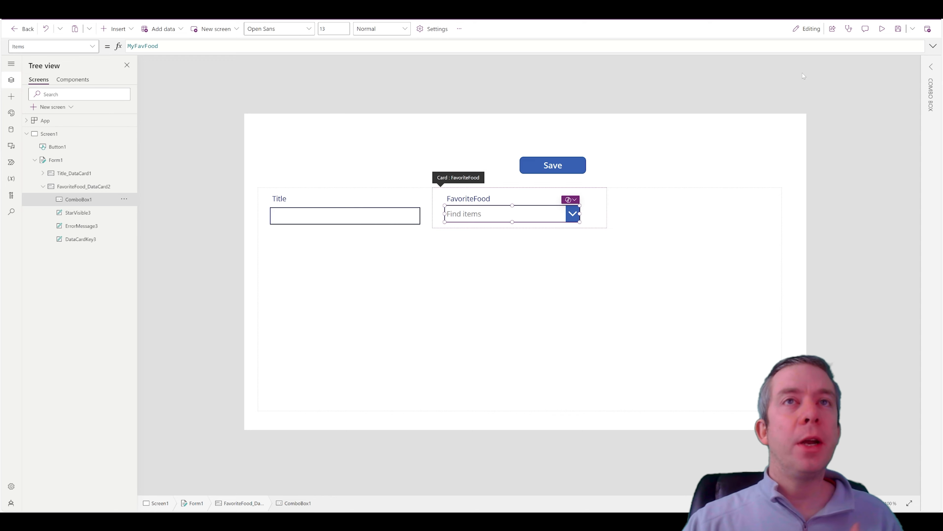
Replace the Items formula of ComboBox1 in the FavoriteFood card with the hard-coded list ["Subway Sandwich","Rootbeer Float"]
click(506, 141)
click(484, 227)
click(492, 216)
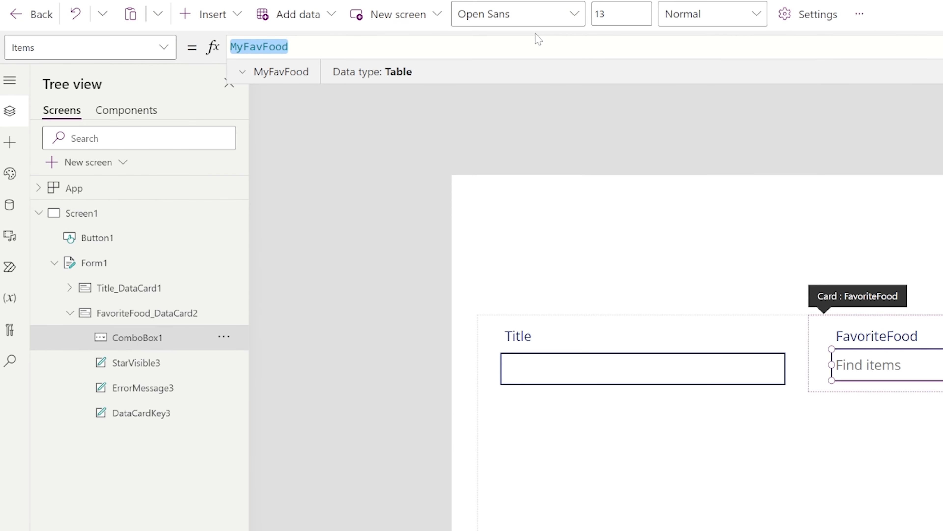
text([)
key(BackSpace)
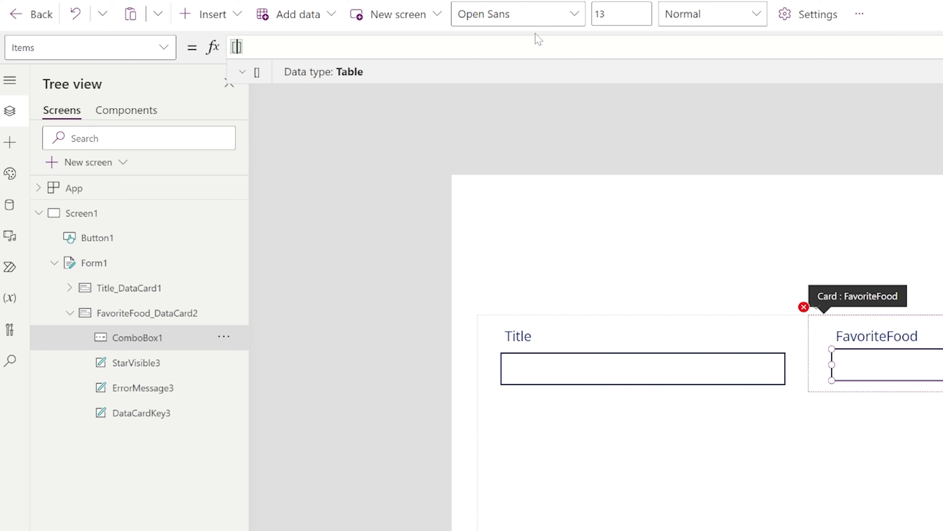
text(")
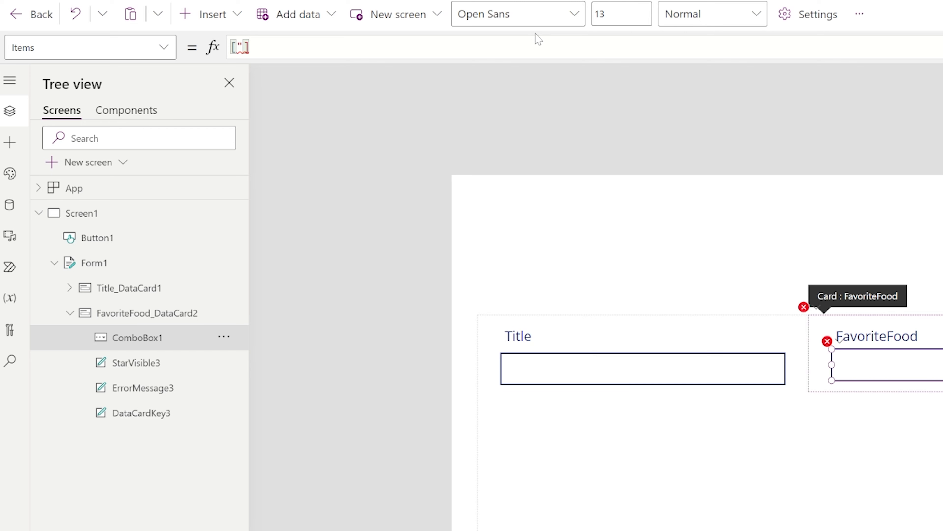
text(Subway San)
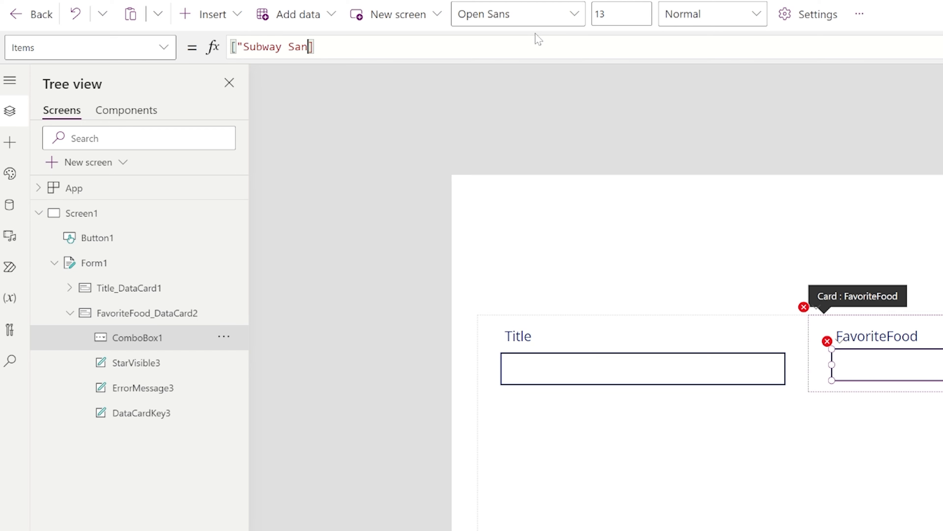
text(dwich",.)
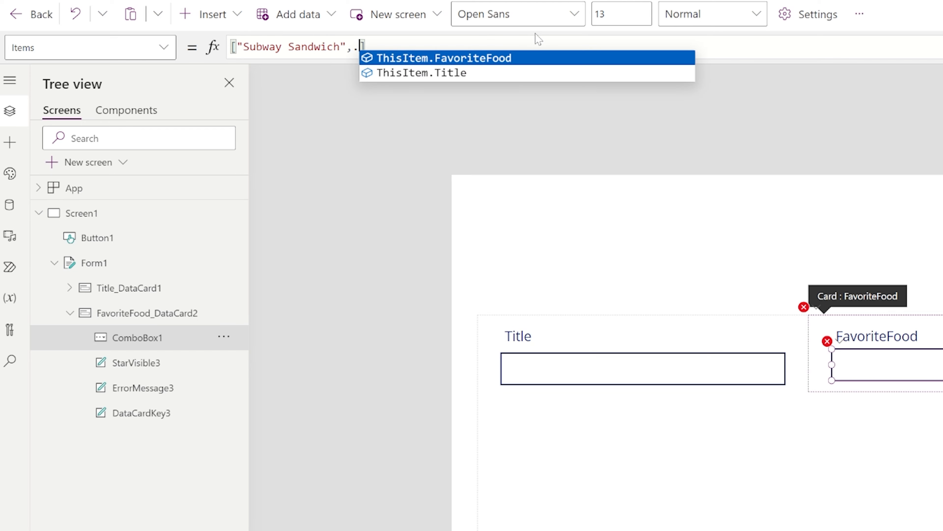
key(BackSpace)
text(")
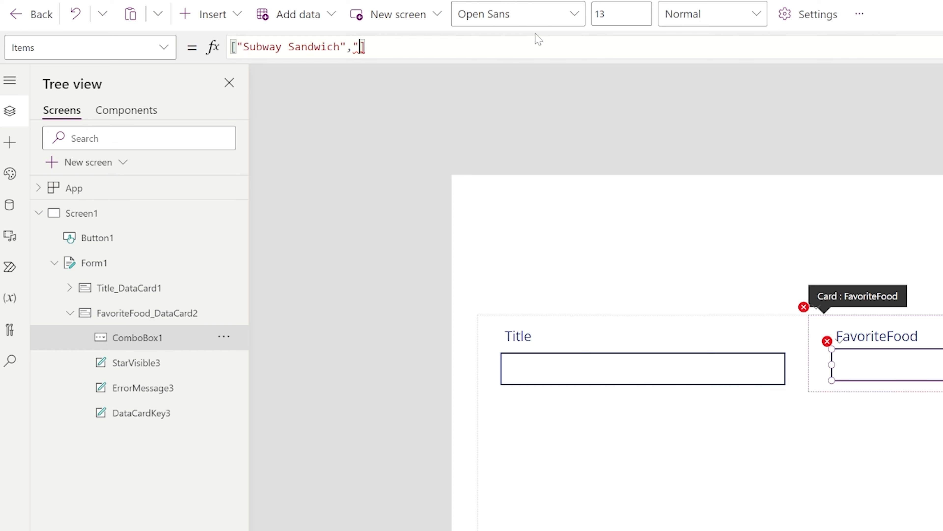
text(Rootbeer Flo)
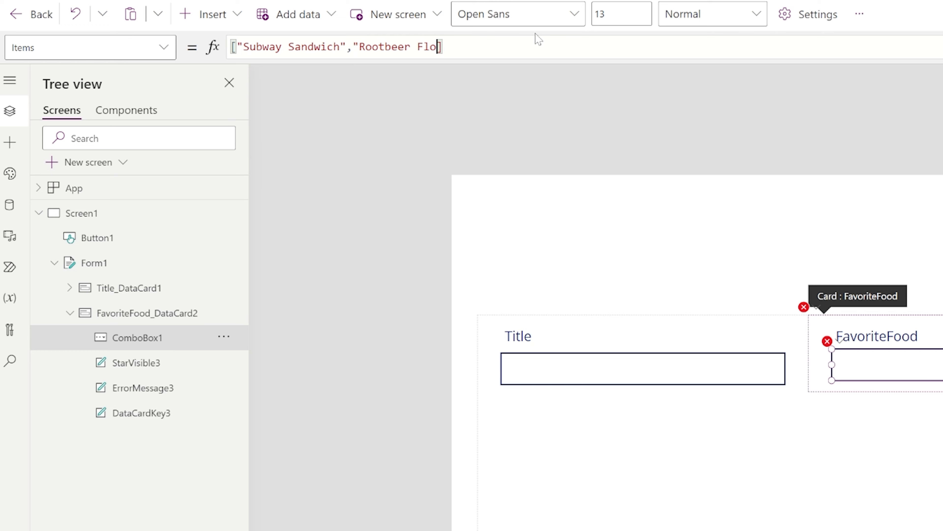
text(at")
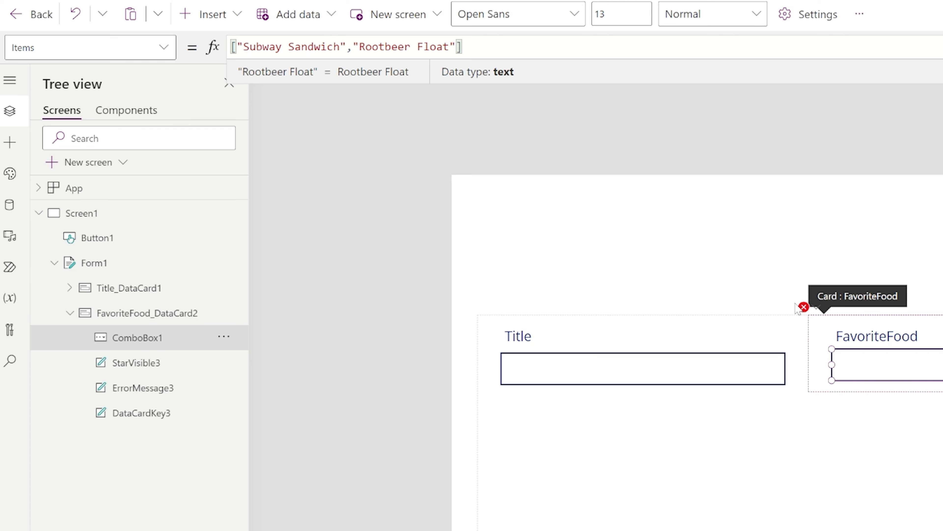
Open the FavoriteFood card's faulty Update formula and remove the FavoriteFood column reference that follows ComboBox1.Selected
click(803, 307)
click(826, 327)
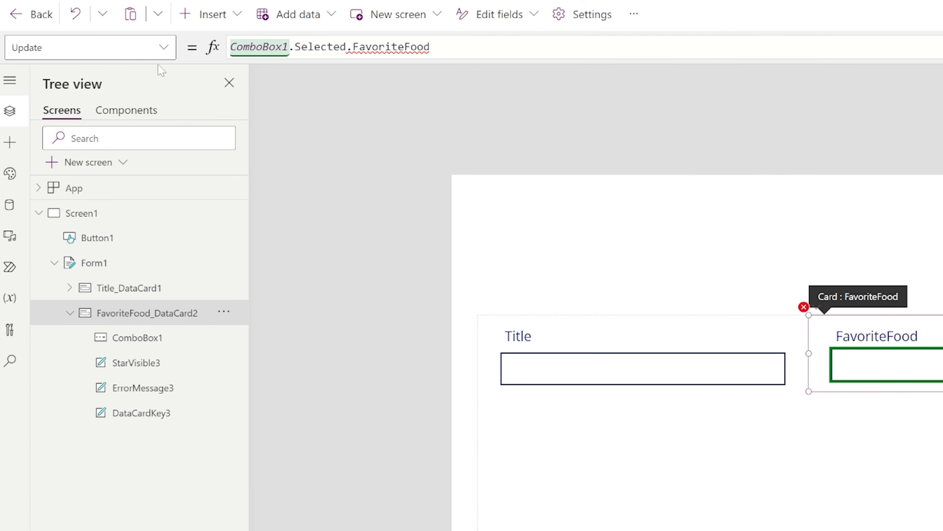
drag(353, 46, 424, 46)
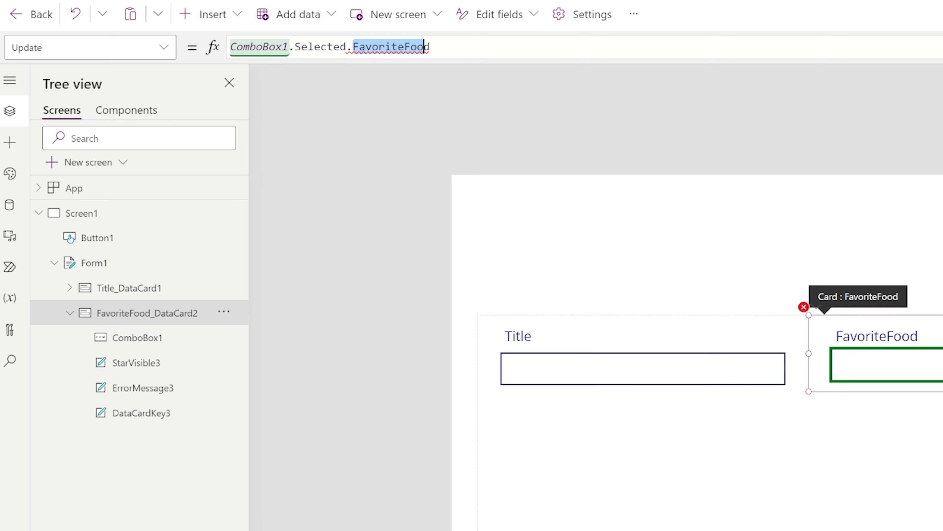
key(BackSpace)
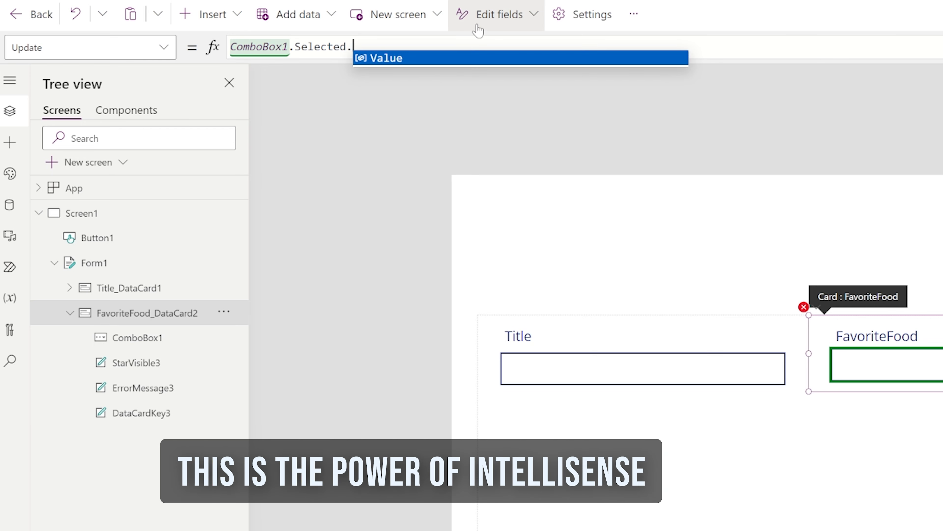